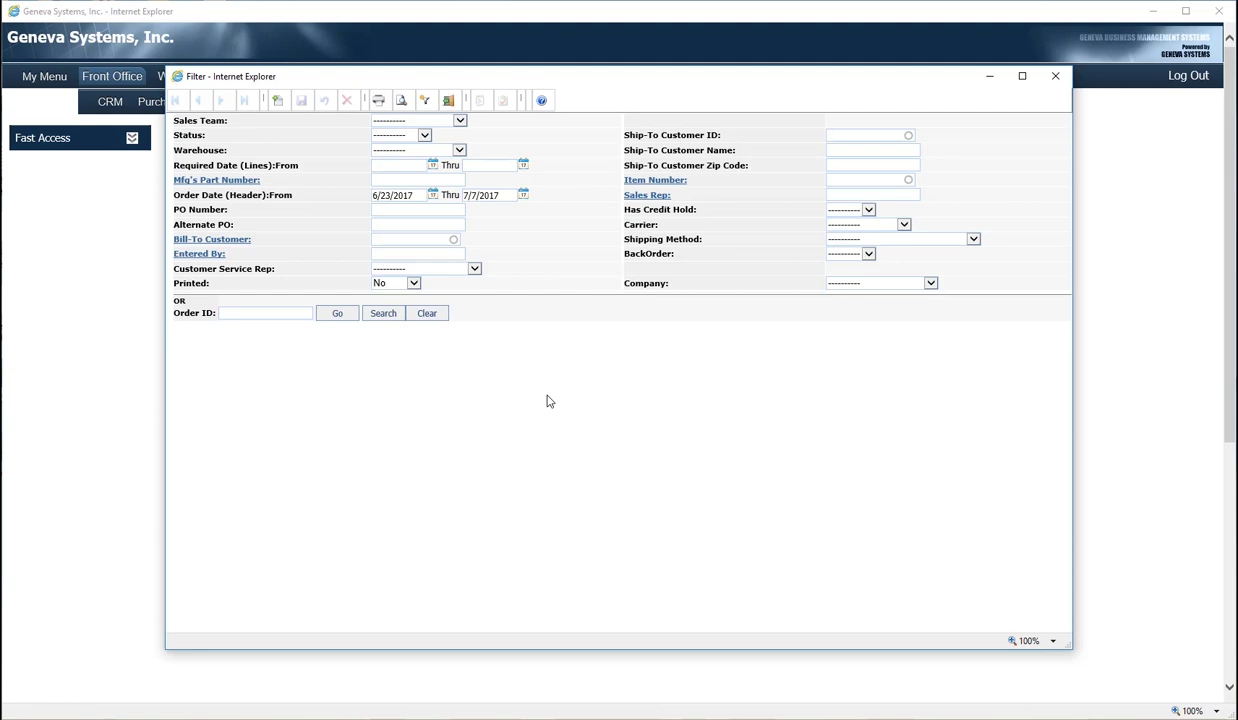
Run the order search, open a listed quote and create a new blank quote record
click(382, 315)
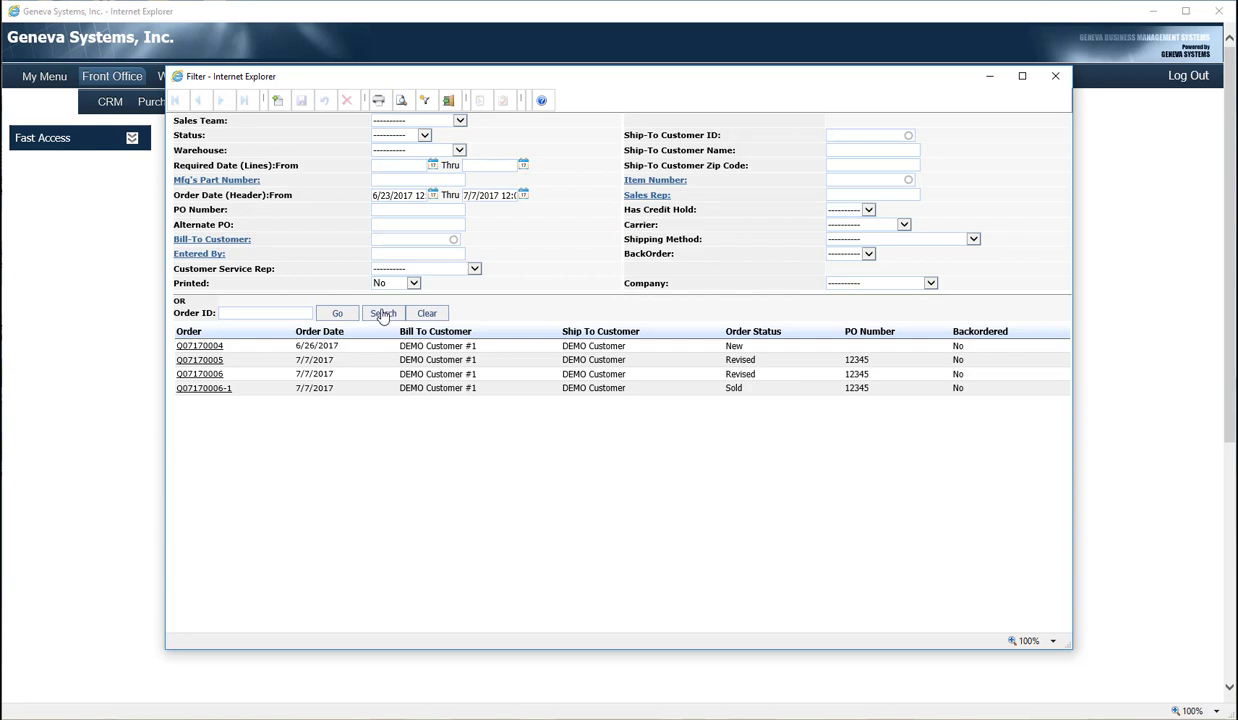
click(202, 347)
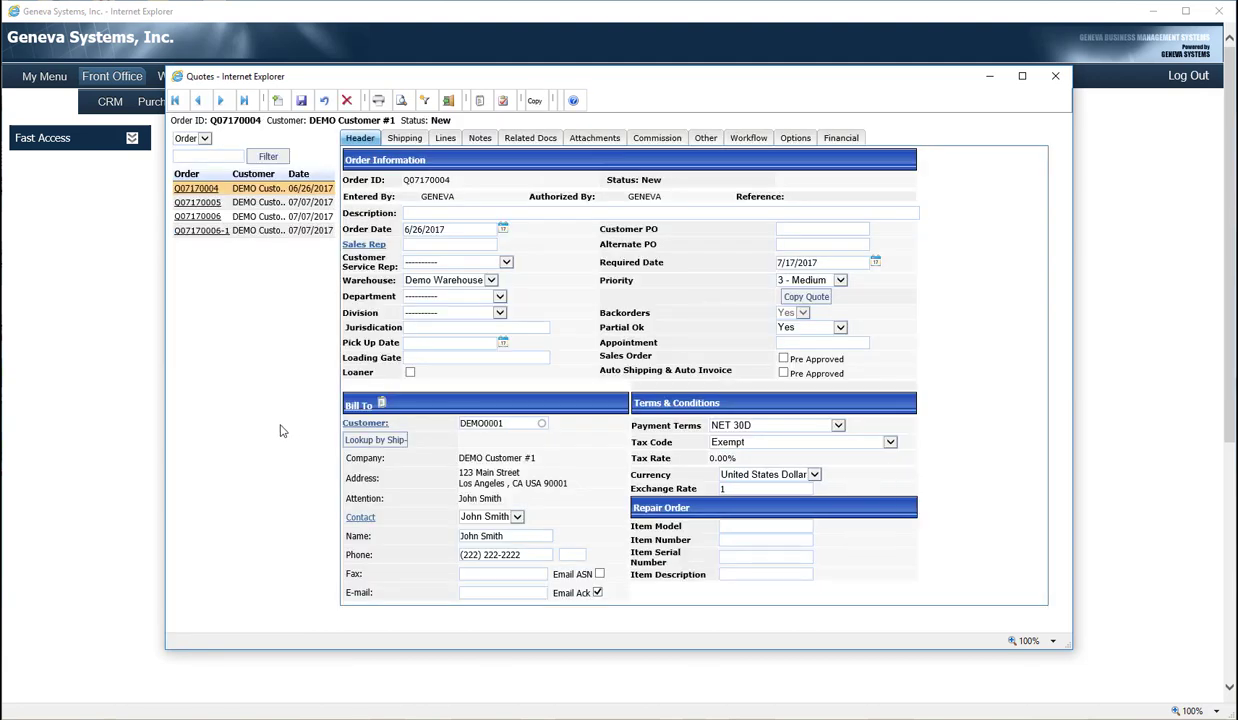
click(277, 101)
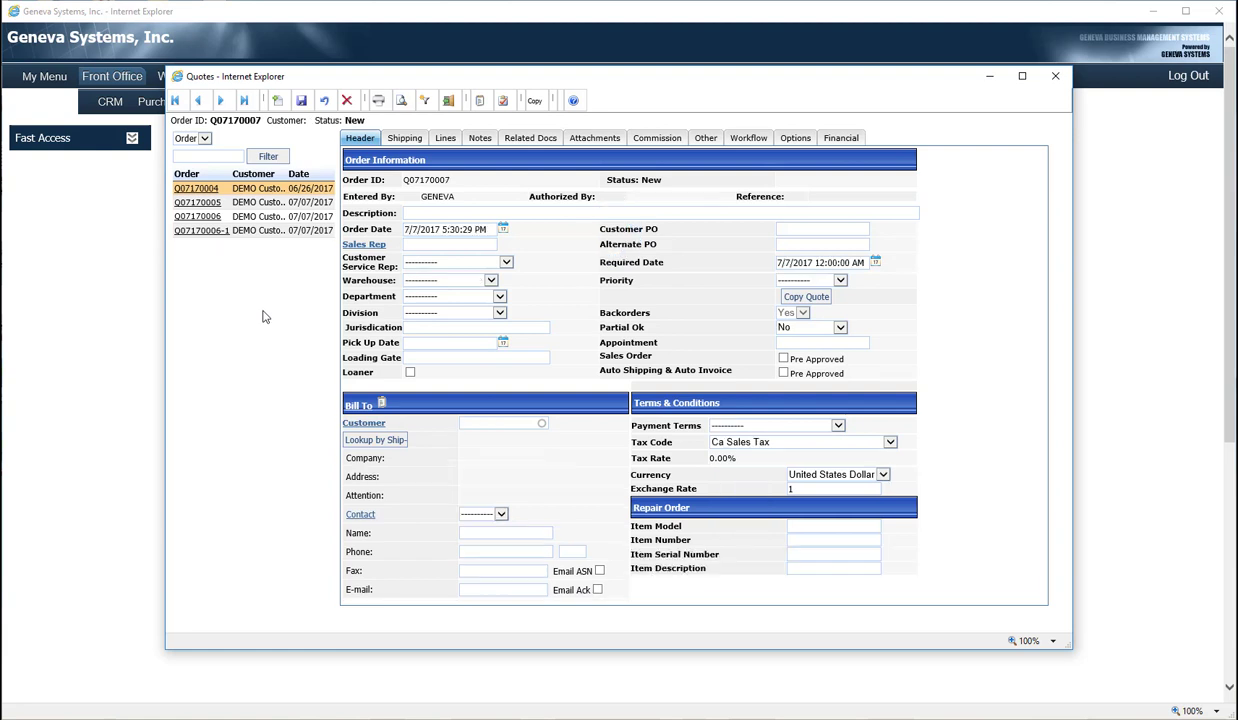
Set the new quote's Bill To customer to DEMO Customer #1
click(469, 422)
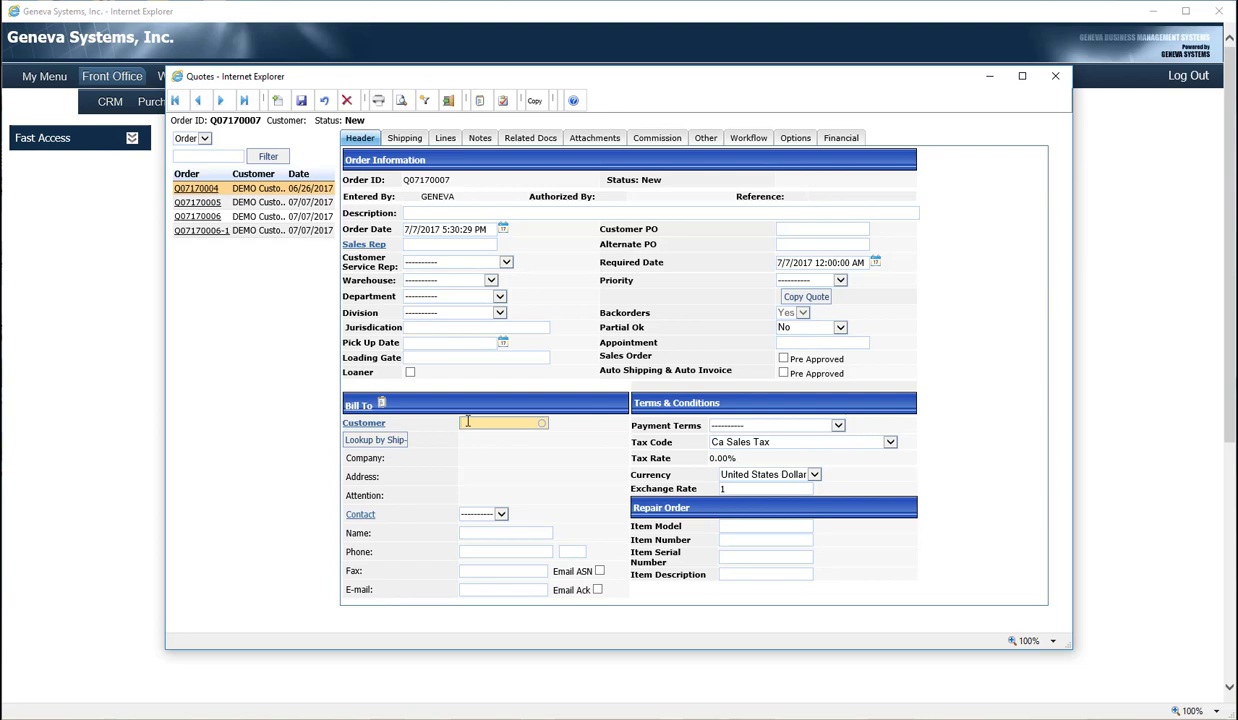
text(dem)
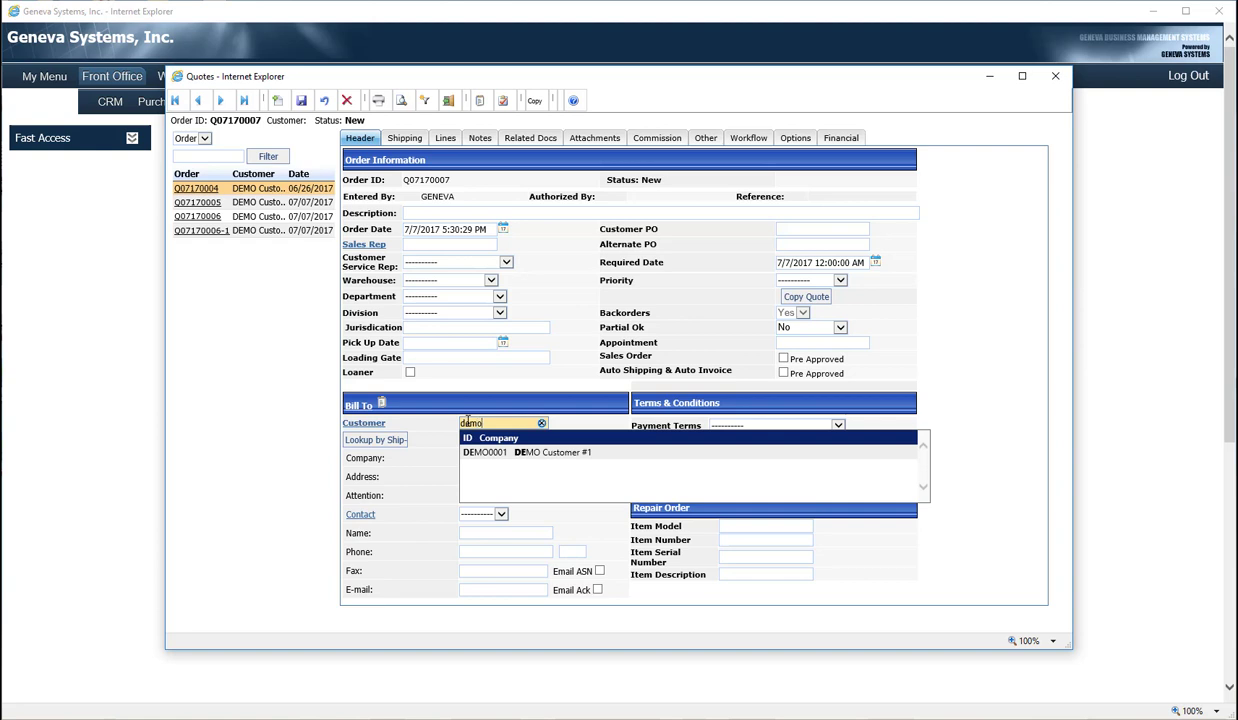
text(o)
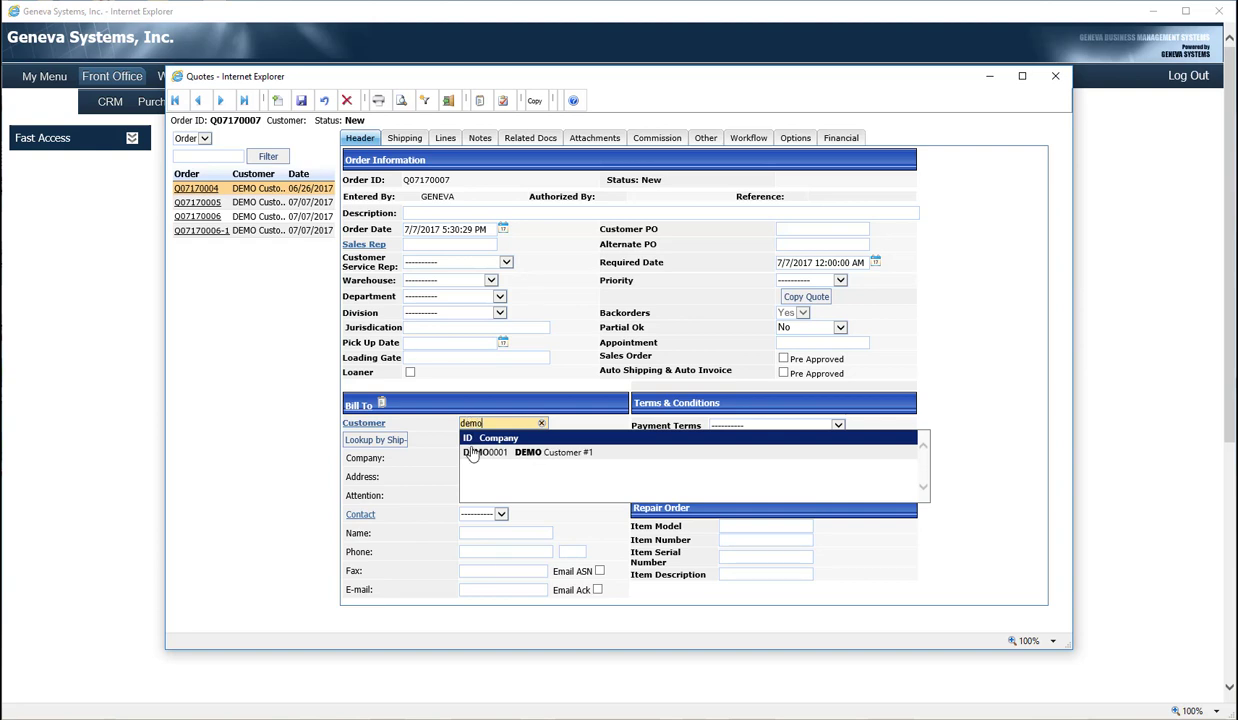
click(473, 452)
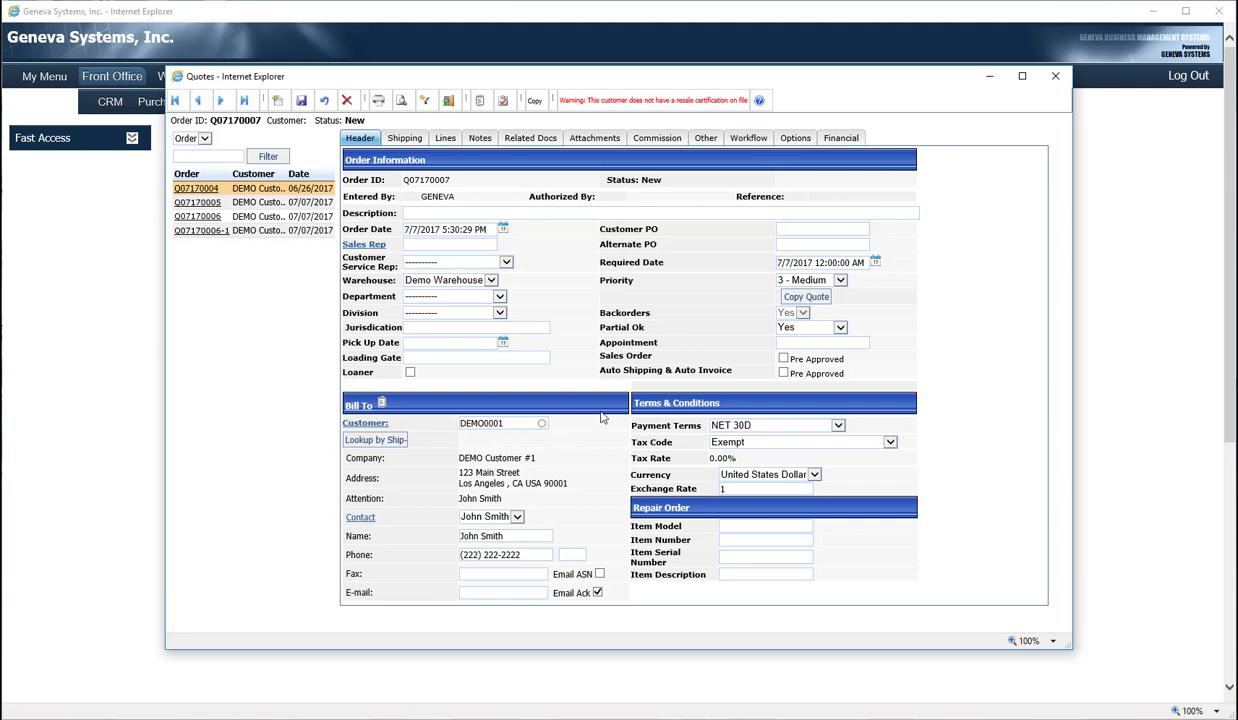
Enter the customer PO number in the quote header, check the shipping details and save the quote
click(822, 230)
text(12345)
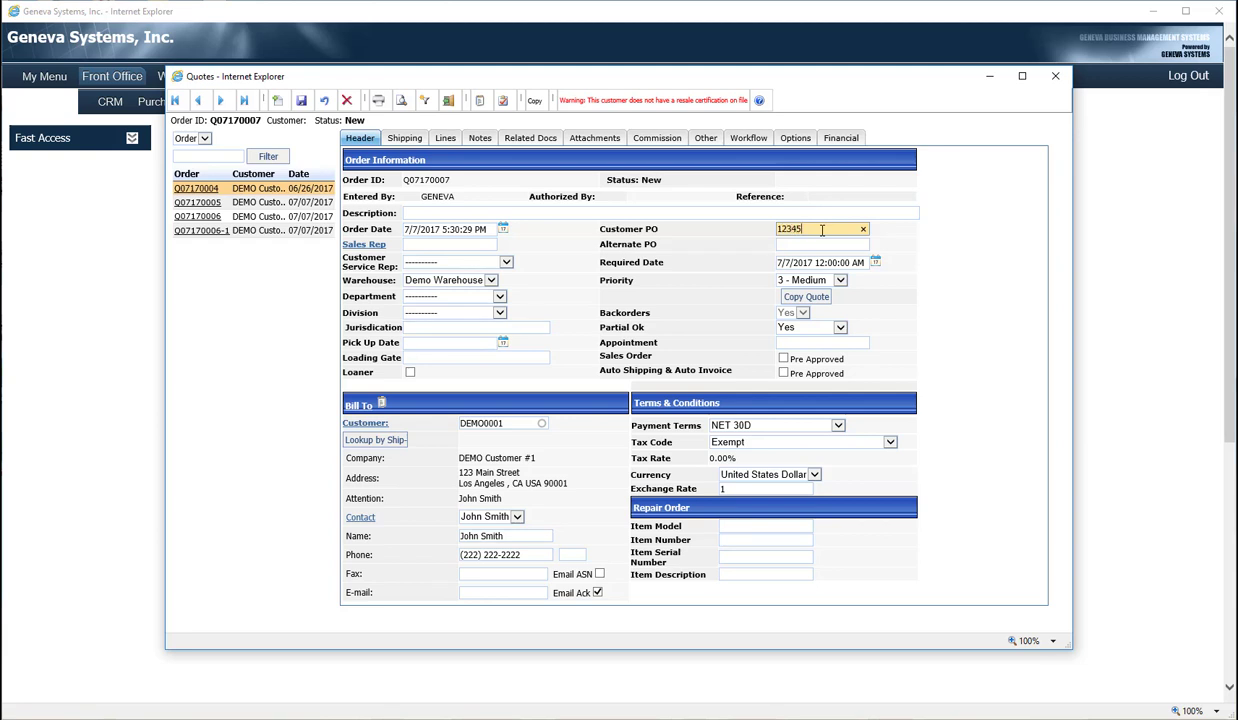
click(421, 142)
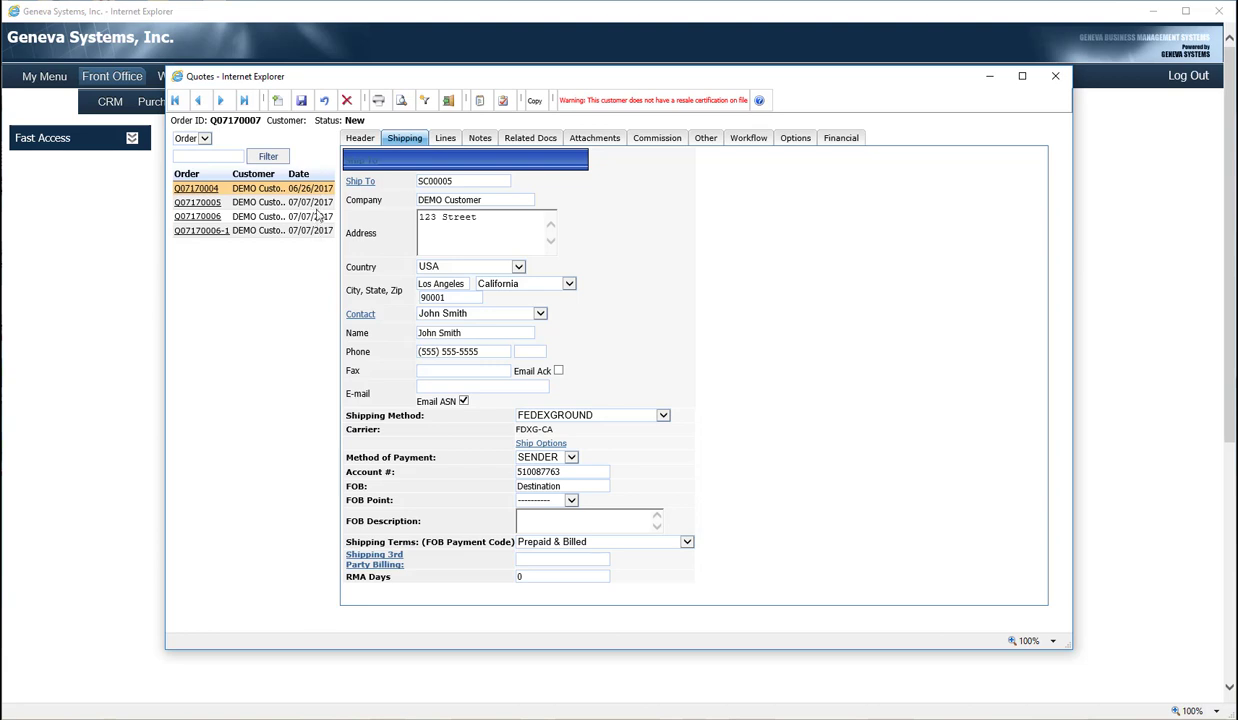
click(301, 100)
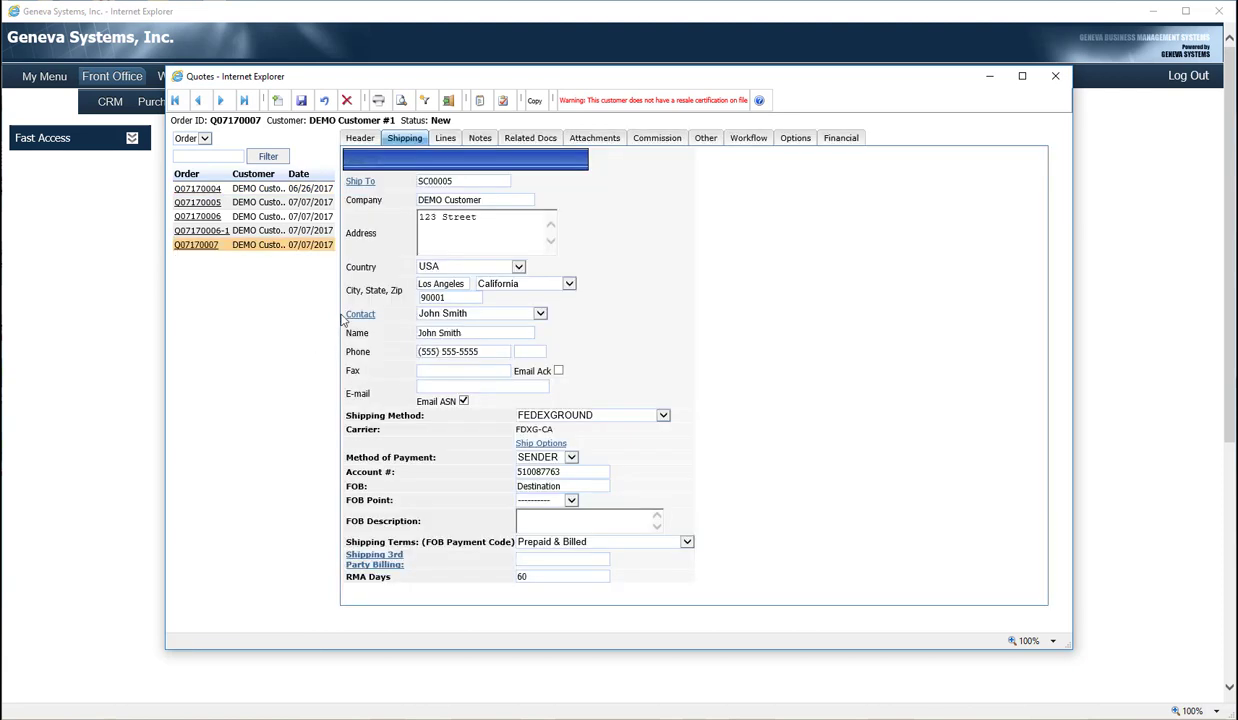
Add a quote line for item 1050, California Gold Bleached Flour - 50 lbs, with order quantity 5, and reload the quote
click(445, 139)
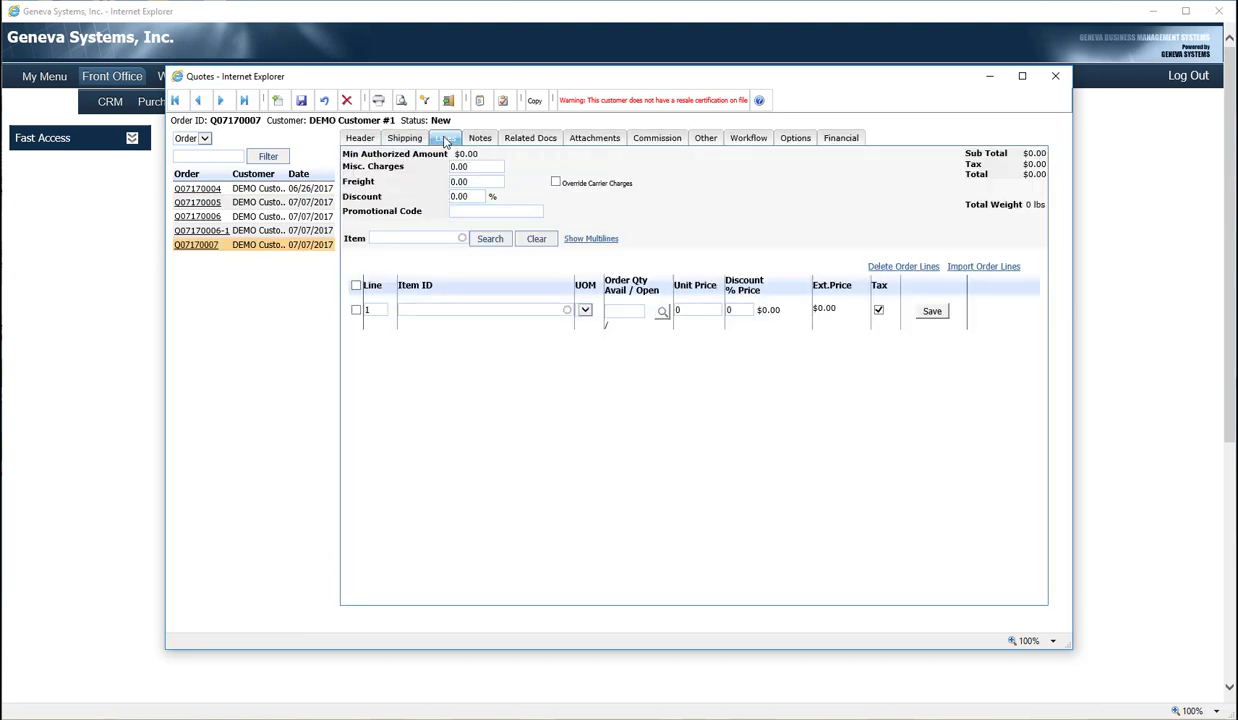
click(413, 311)
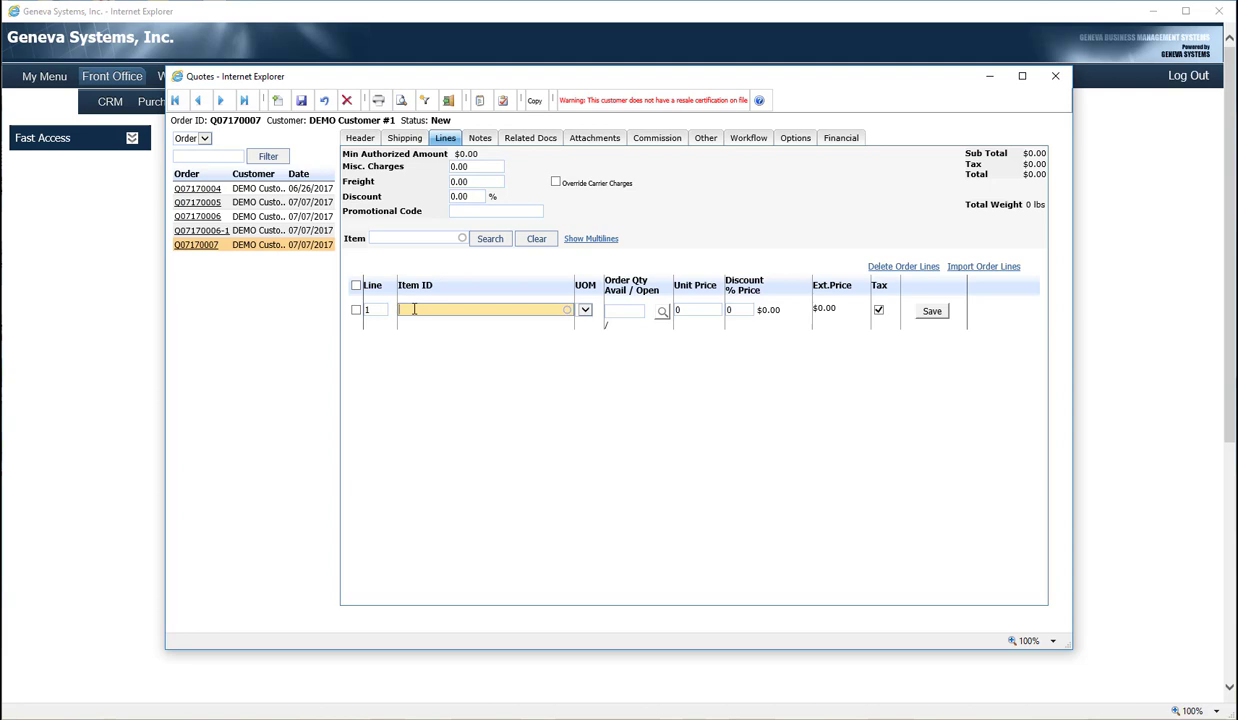
text(10)
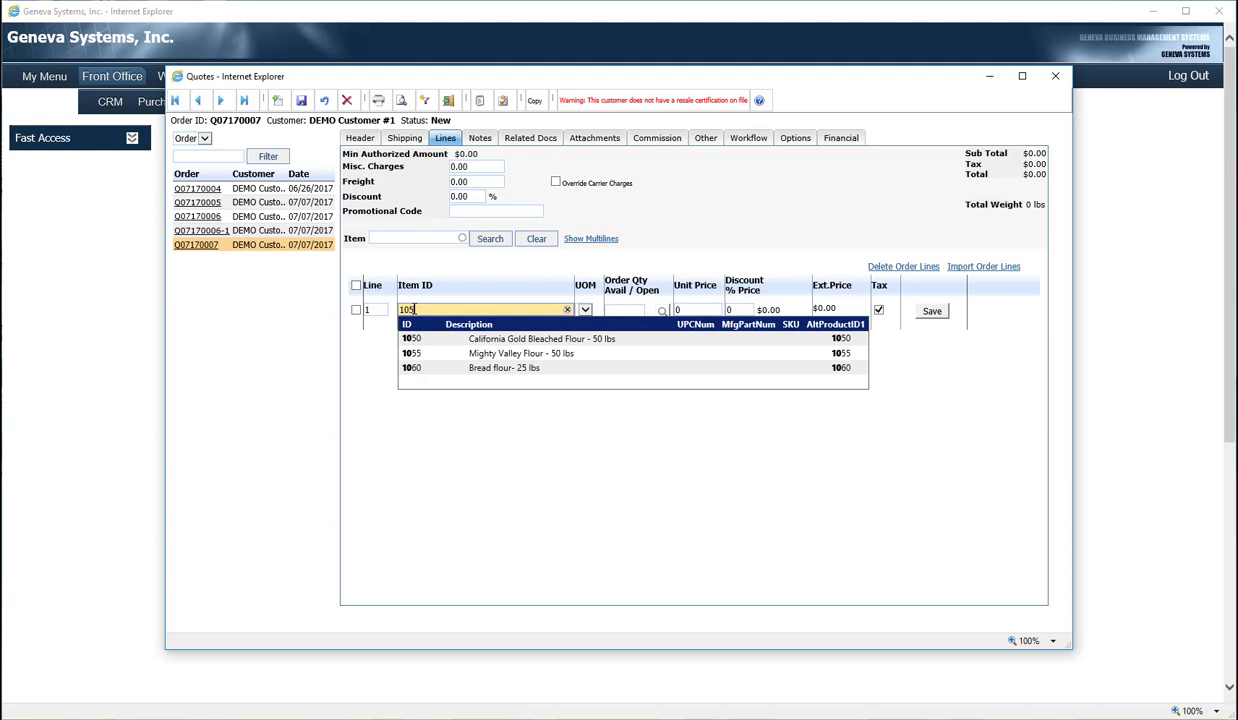
text(50)
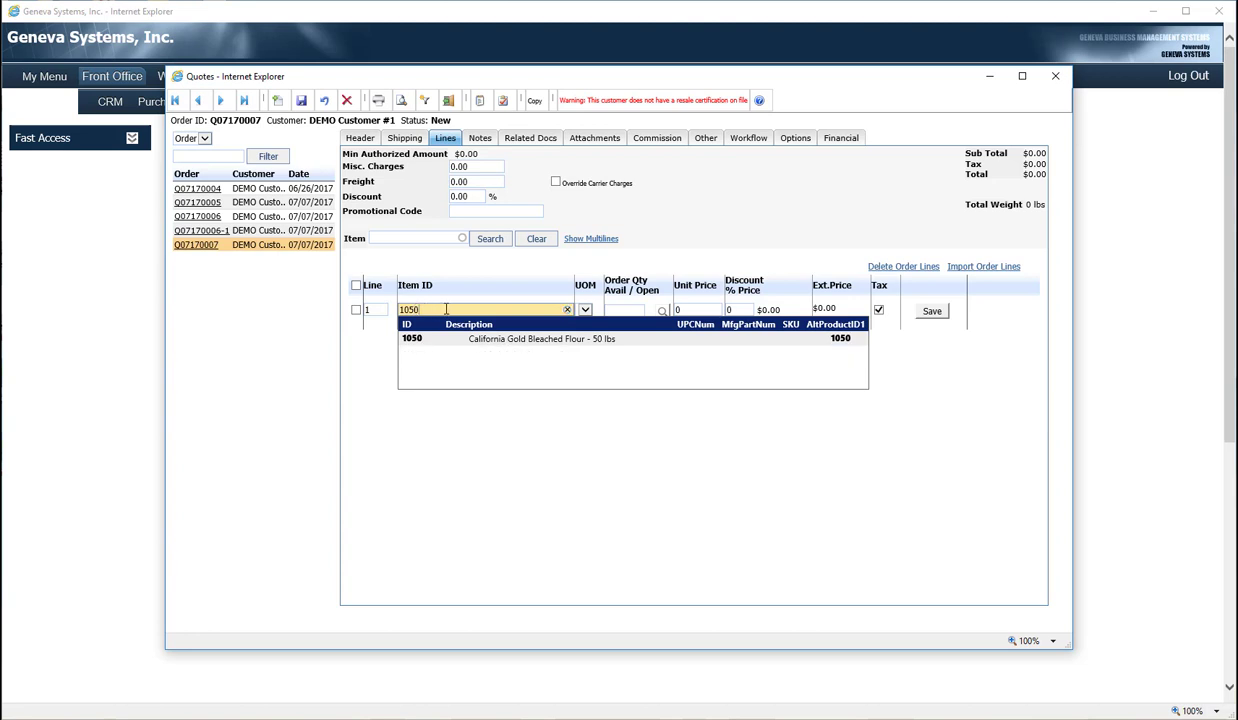
click(485, 343)
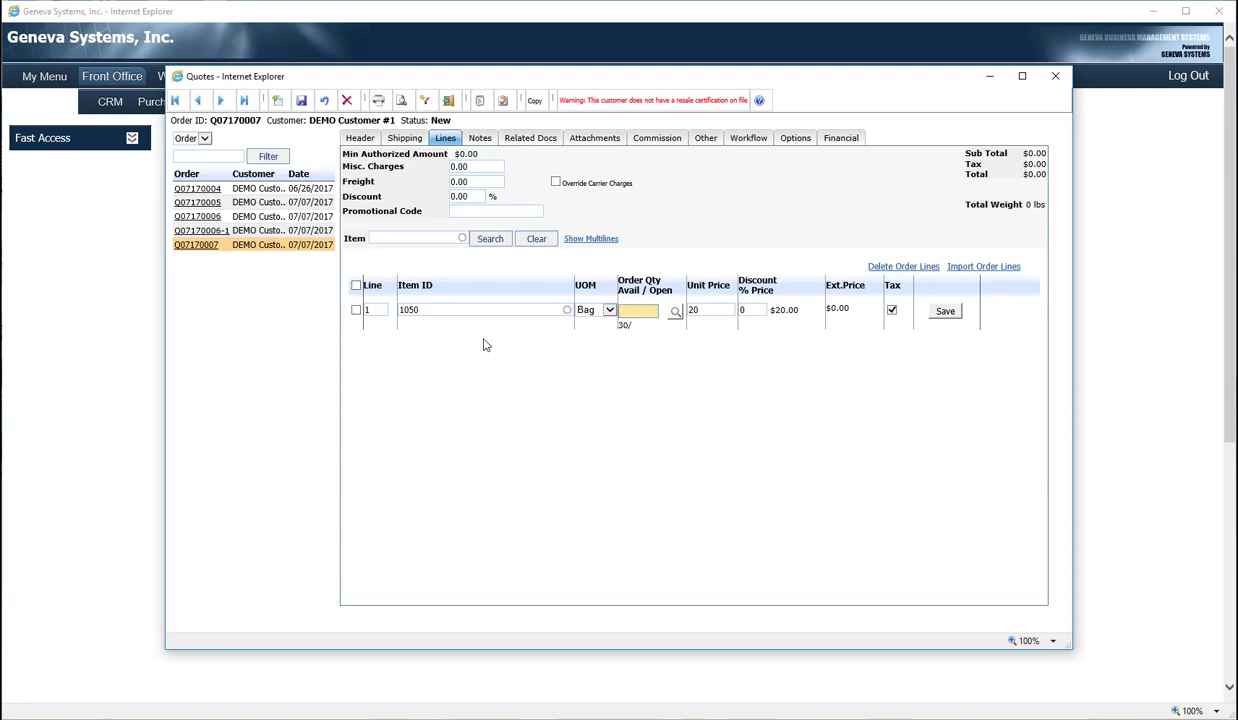
text(5)
key(Tab)
key(Return)
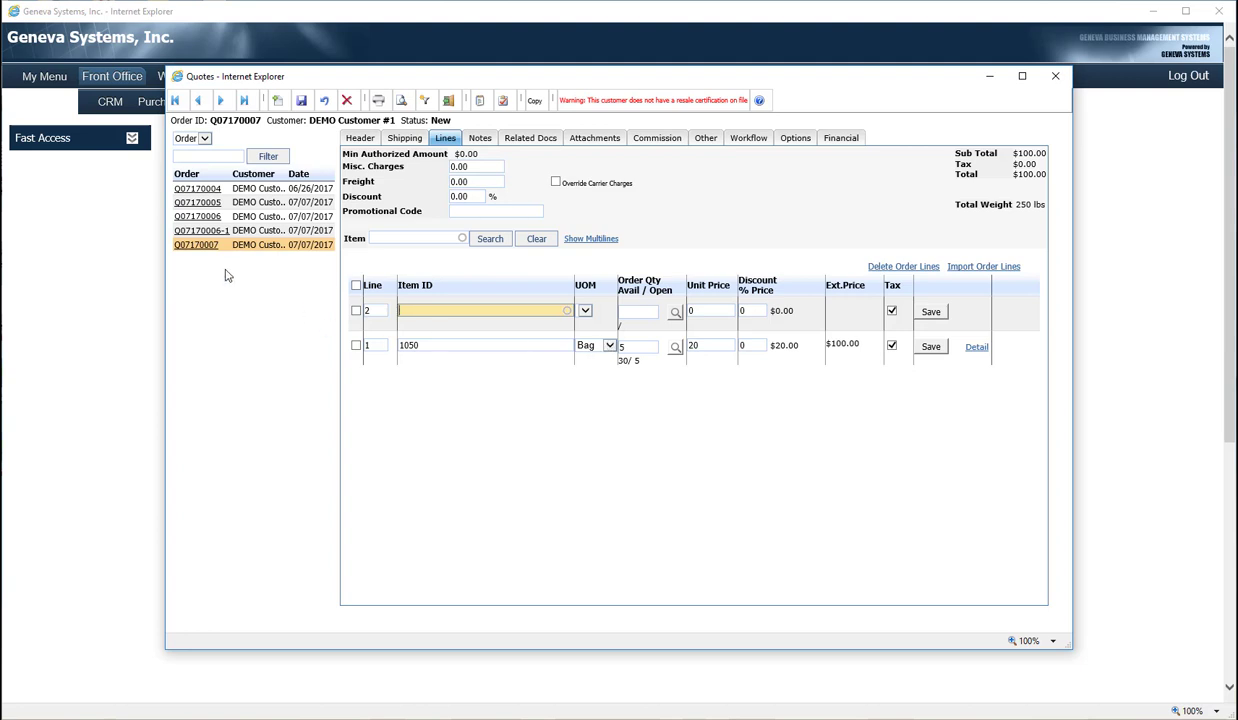
click(190, 245)
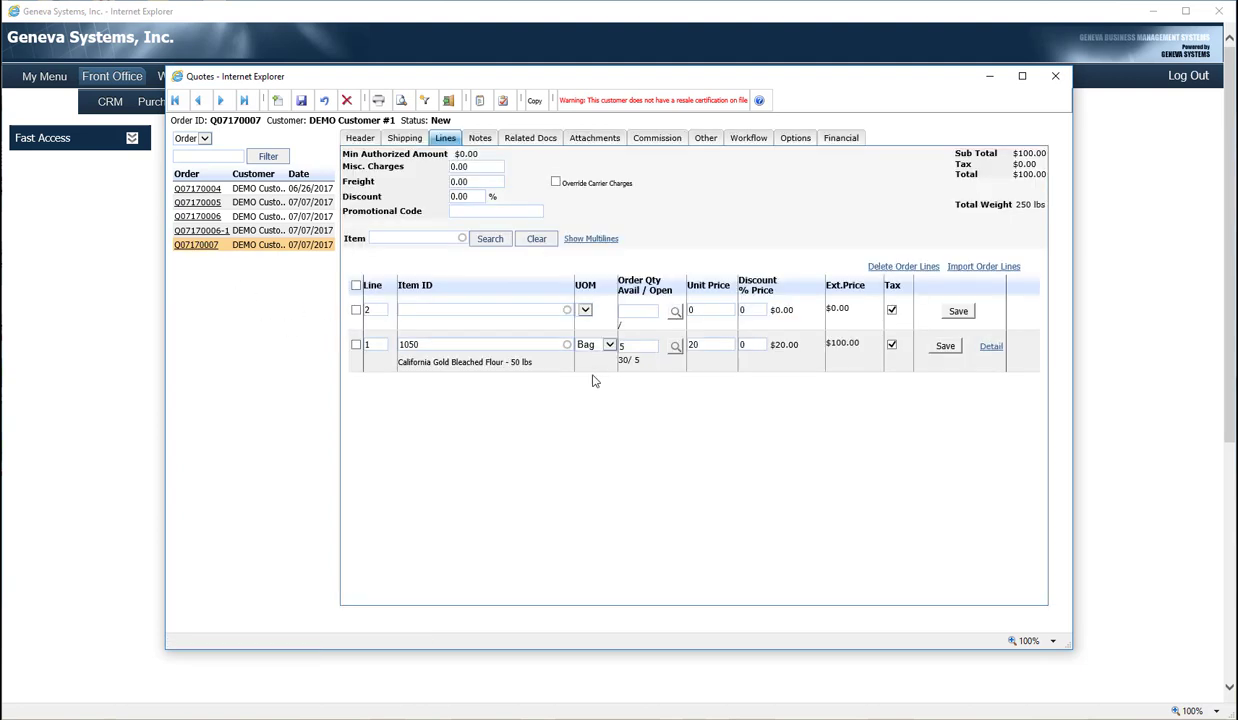
Switch the item 1050 line's unit of measure to Pallet and return it to Bag
click(610, 346)
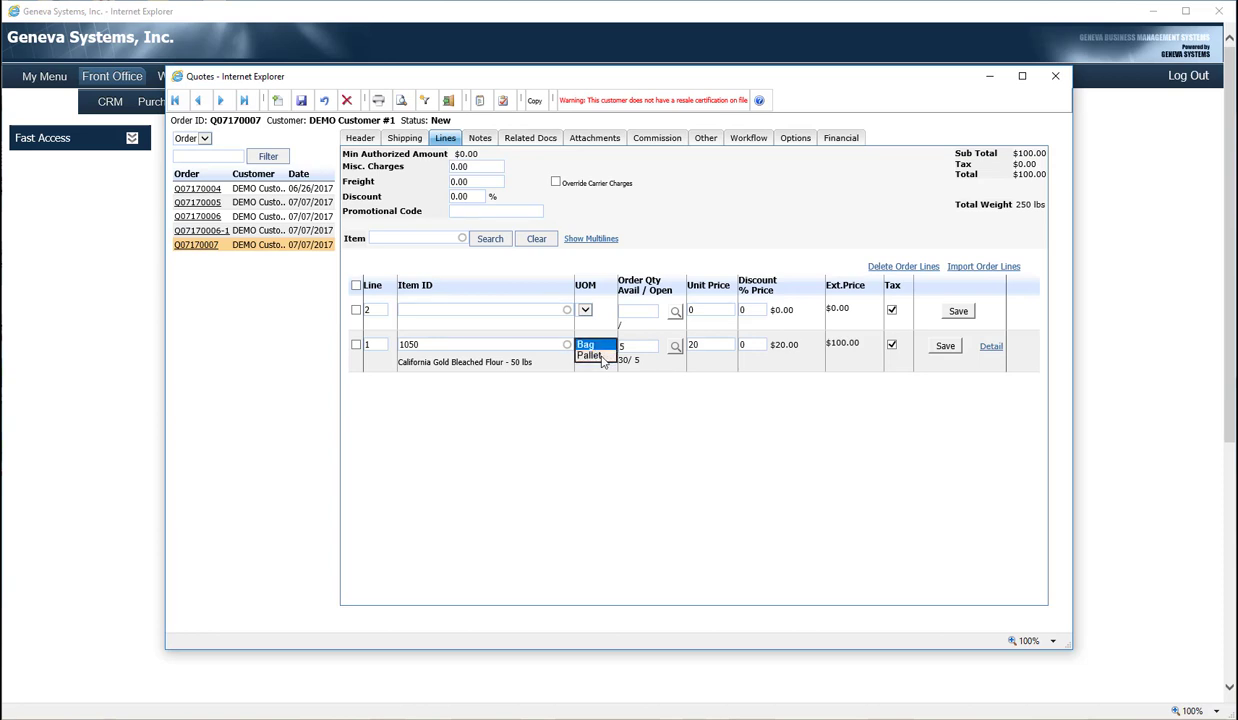
click(600, 357)
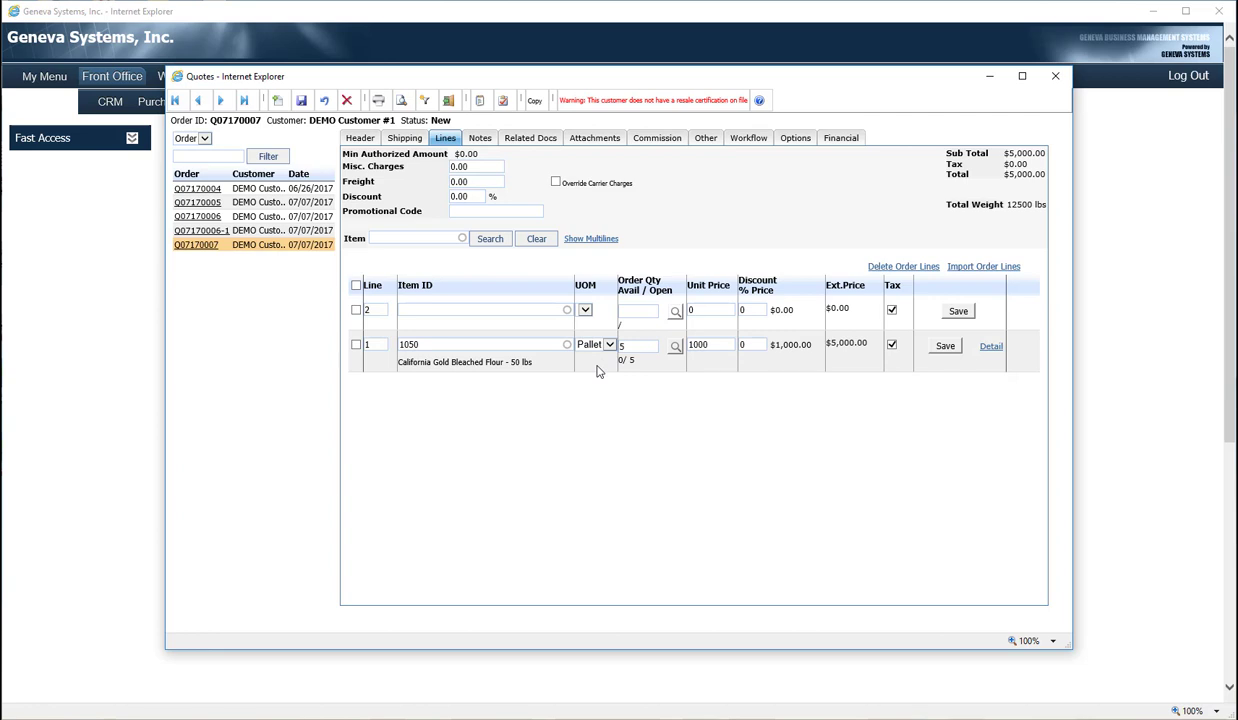
click(596, 344)
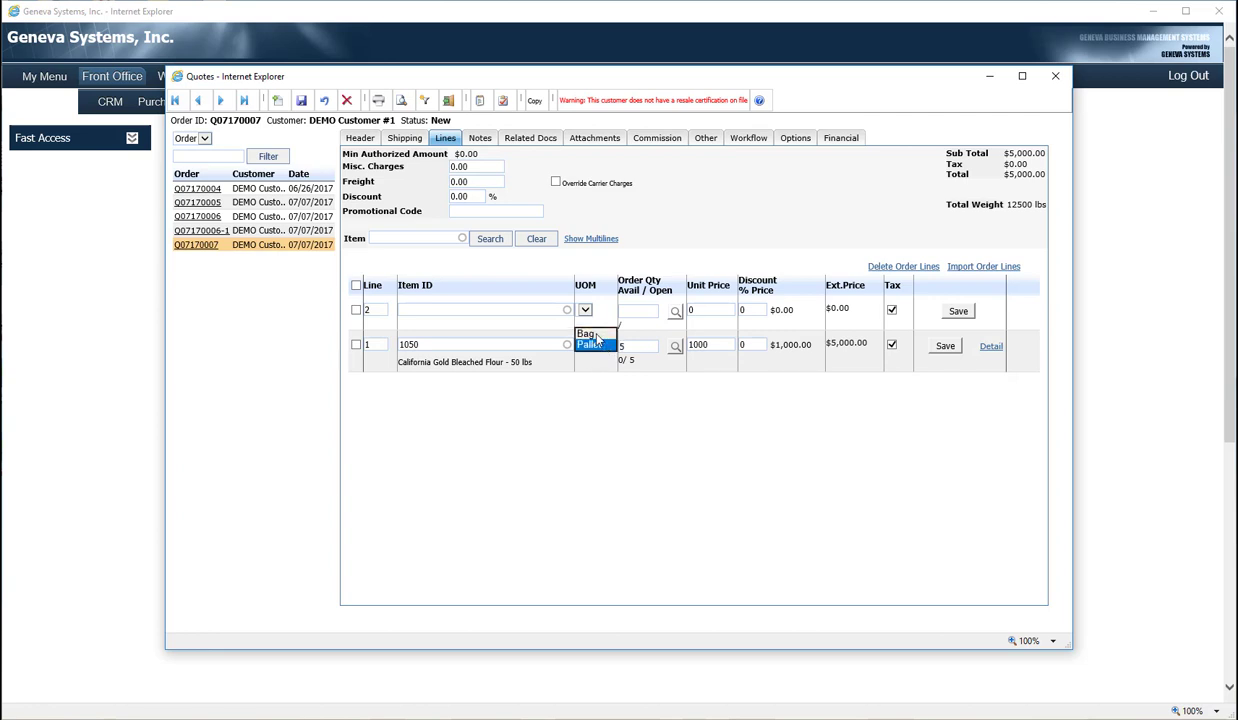
click(587, 333)
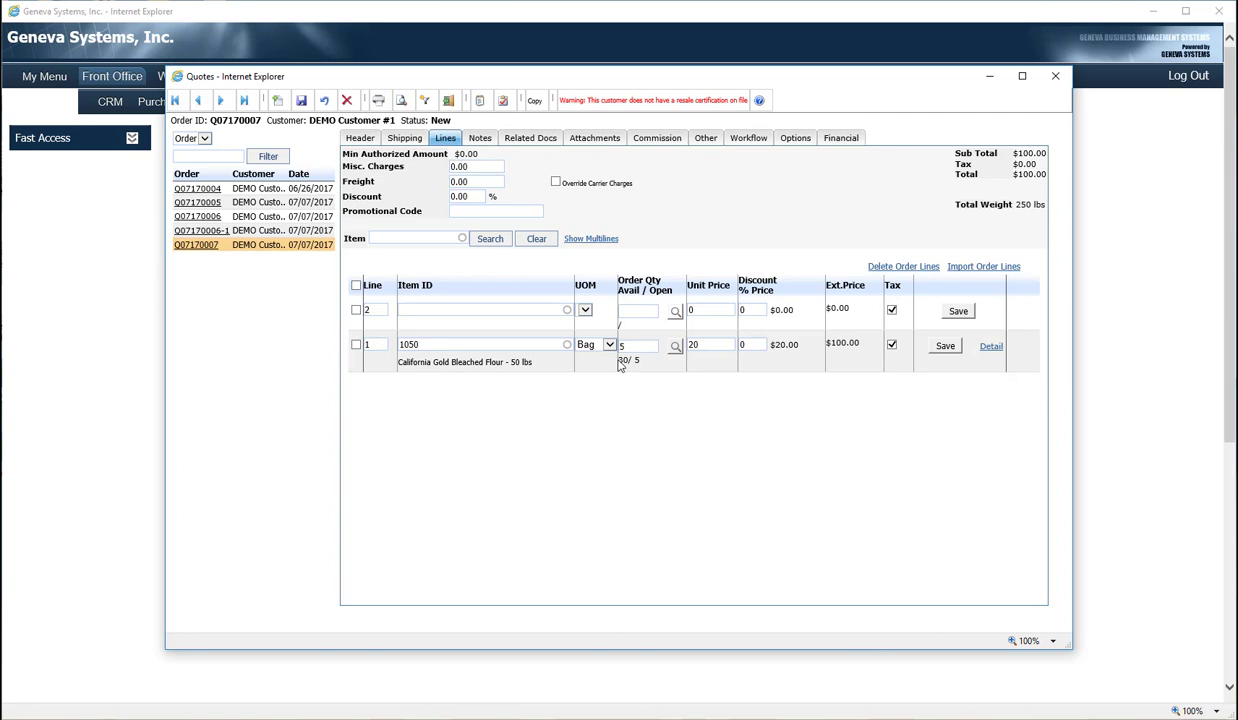
Check the available quantity of item 1050 by warehouse location
double_click(621, 361)
click(675, 347)
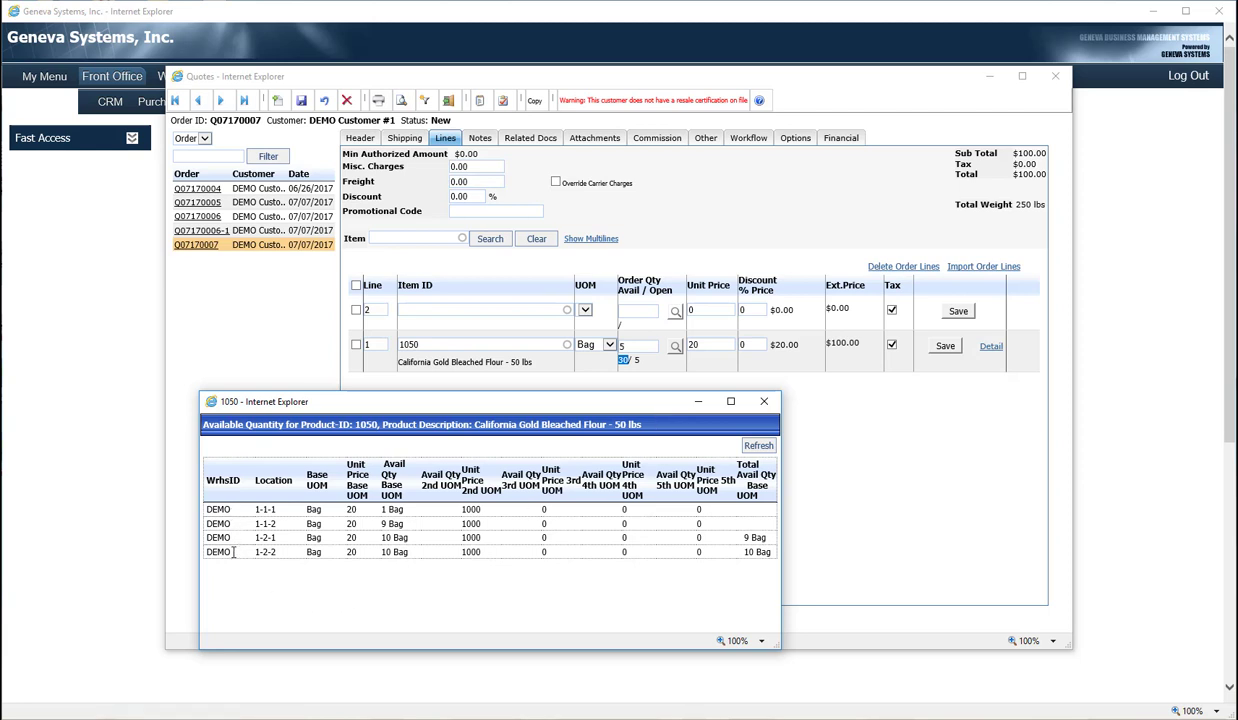
click(765, 403)
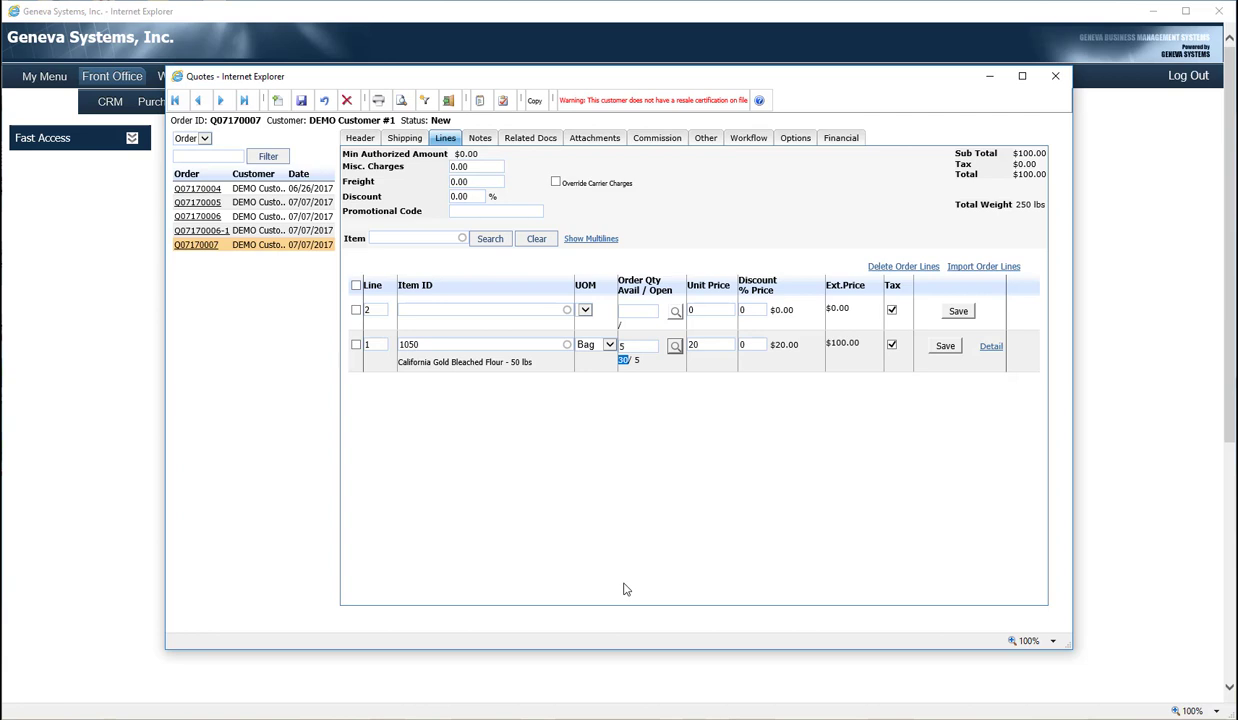
Use the multiline product selection filtered by category flour to add item 1055, Mighty Valley Flour - 50 lbs, with quantity 5
click(591, 240)
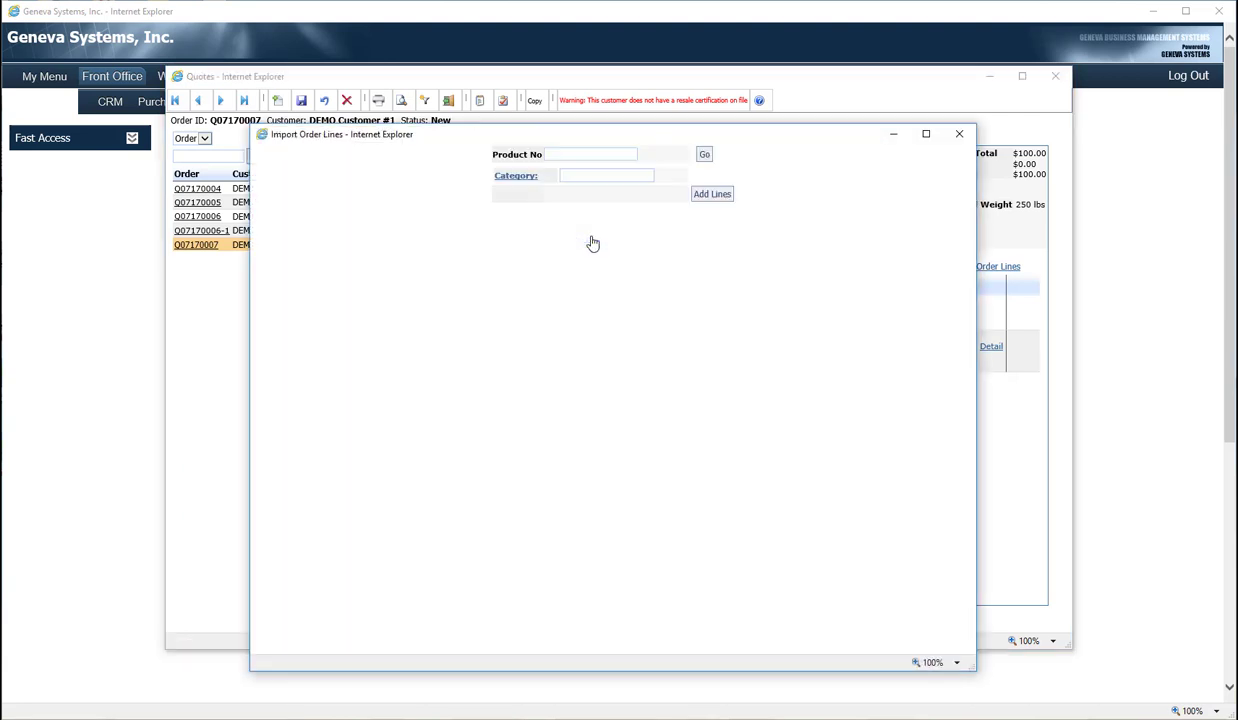
click(577, 176)
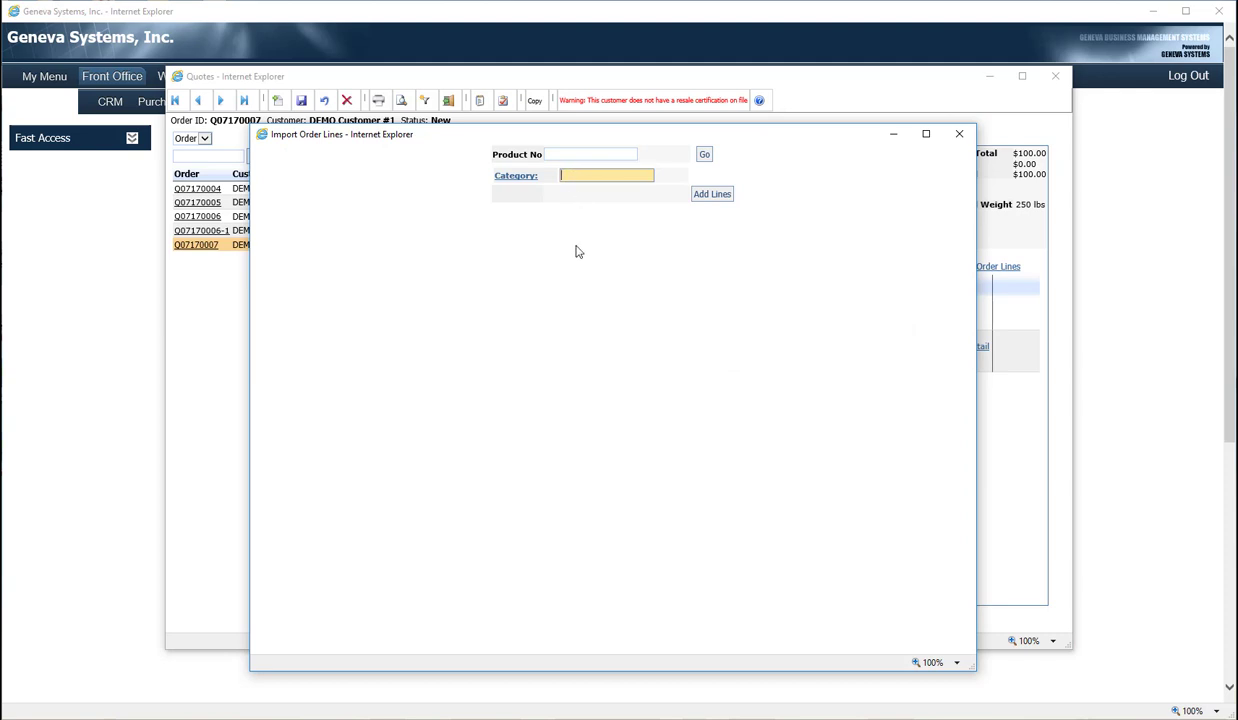
text(flour)
click(557, 152)
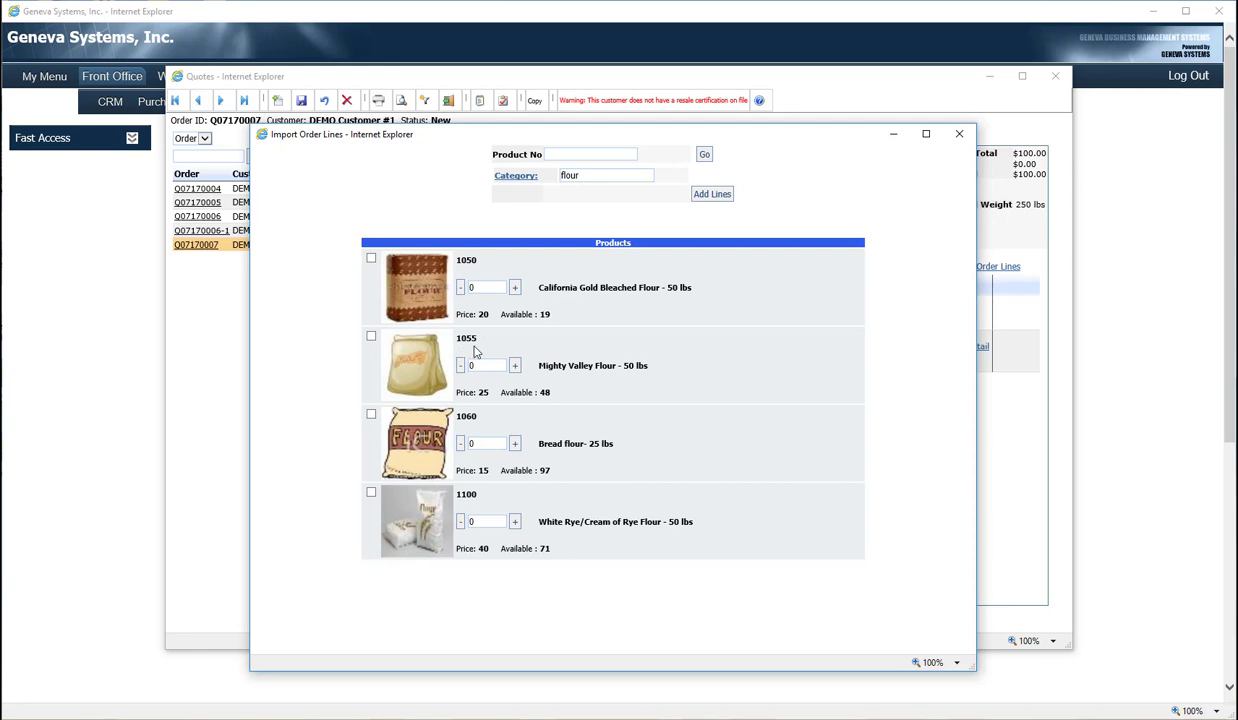
click(371, 338)
click(485, 366)
text(5)
click(716, 197)
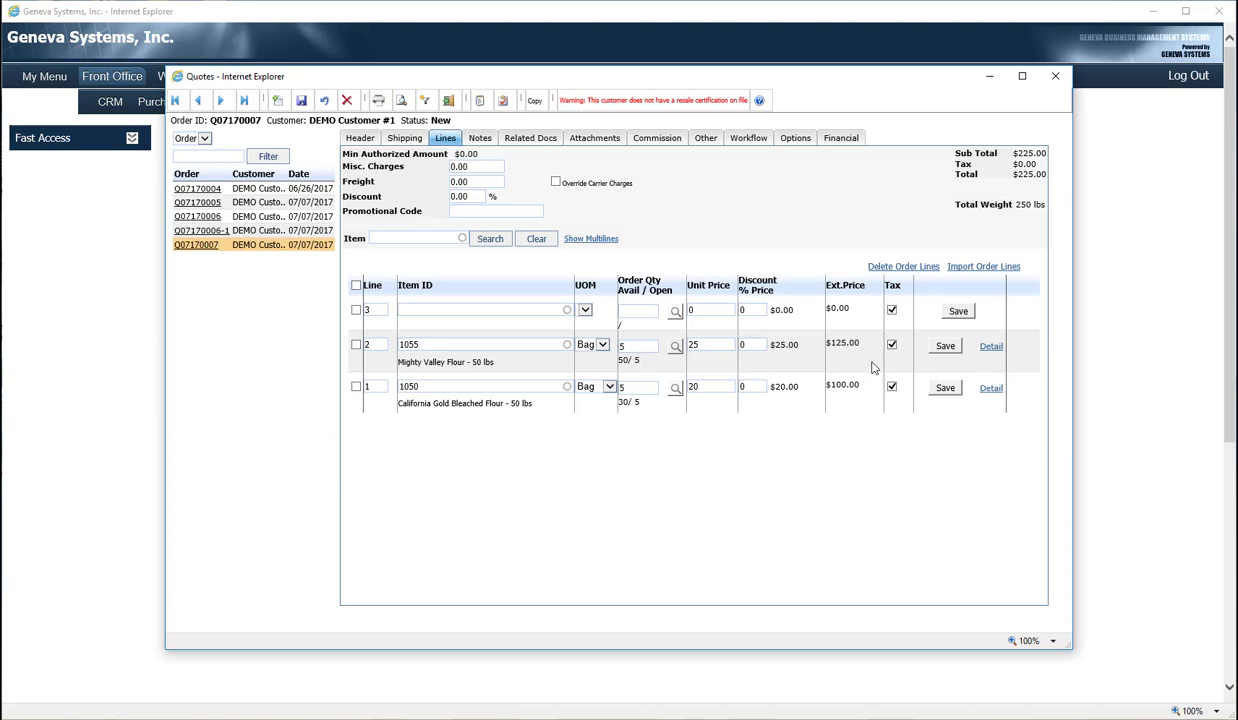
Import additional order lines by validating and uploading the Sale Order Lines spreadsheet
click(972, 268)
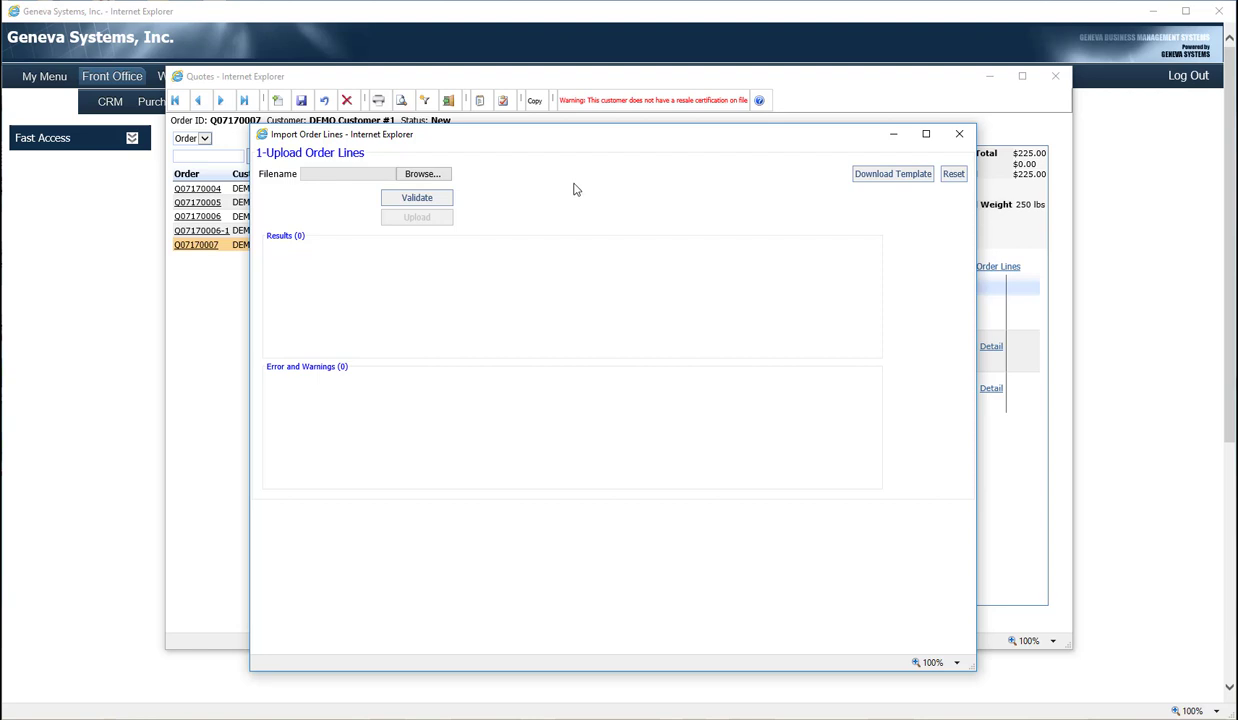
click(425, 174)
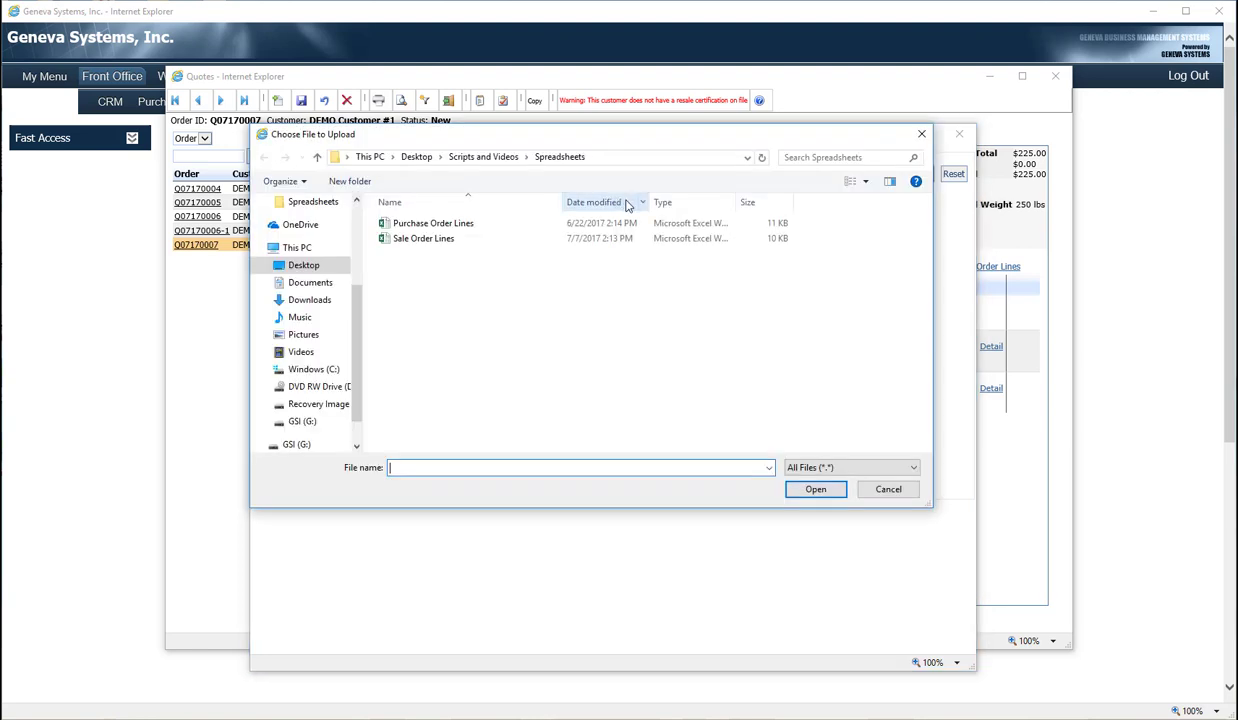
double_click(424, 239)
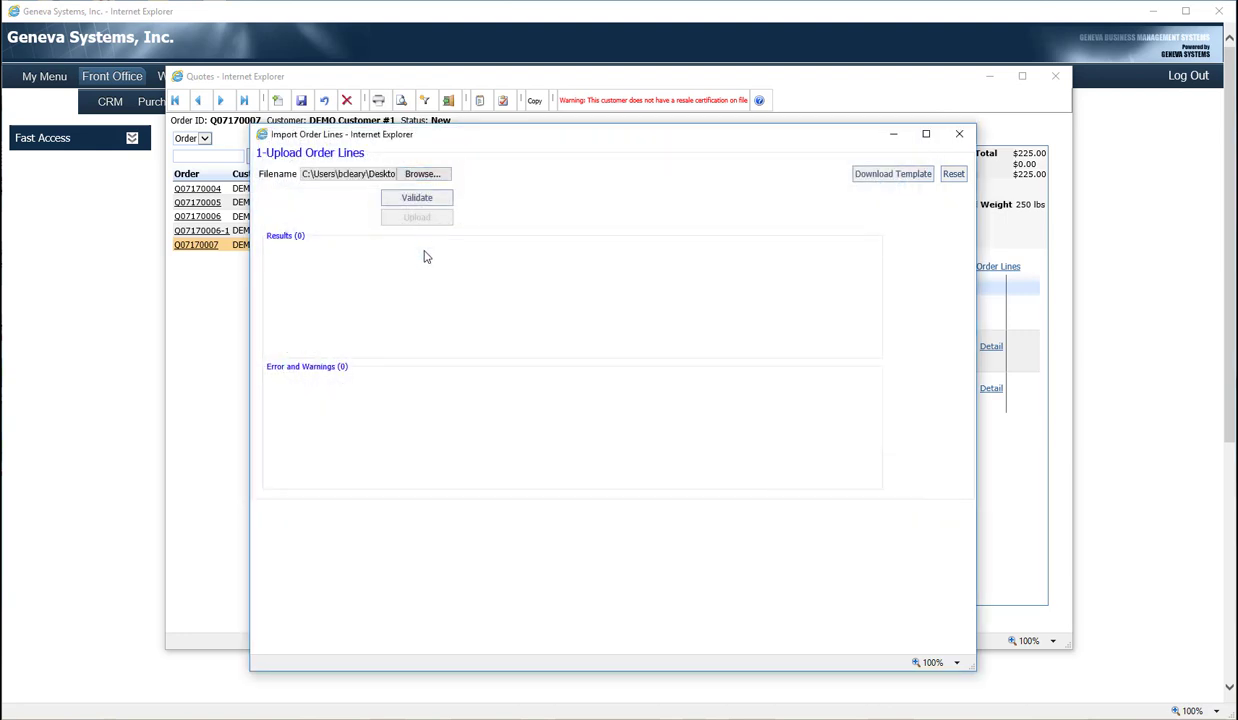
click(445, 203)
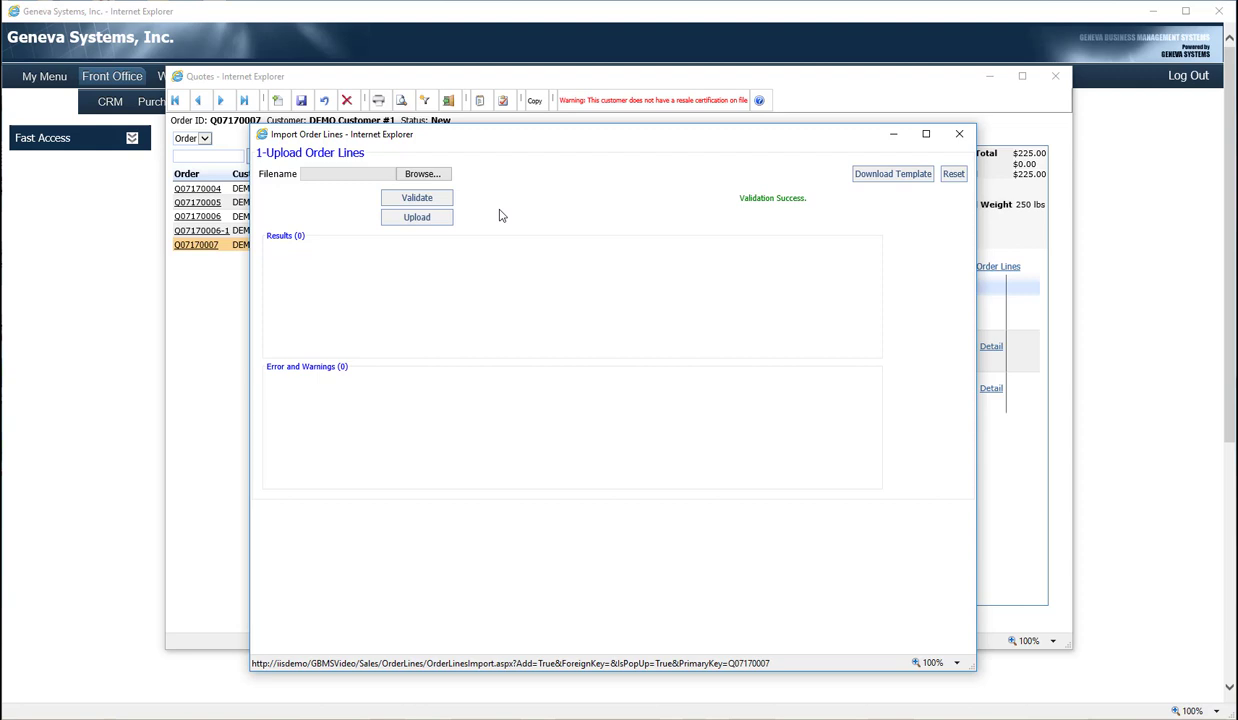
click(417, 218)
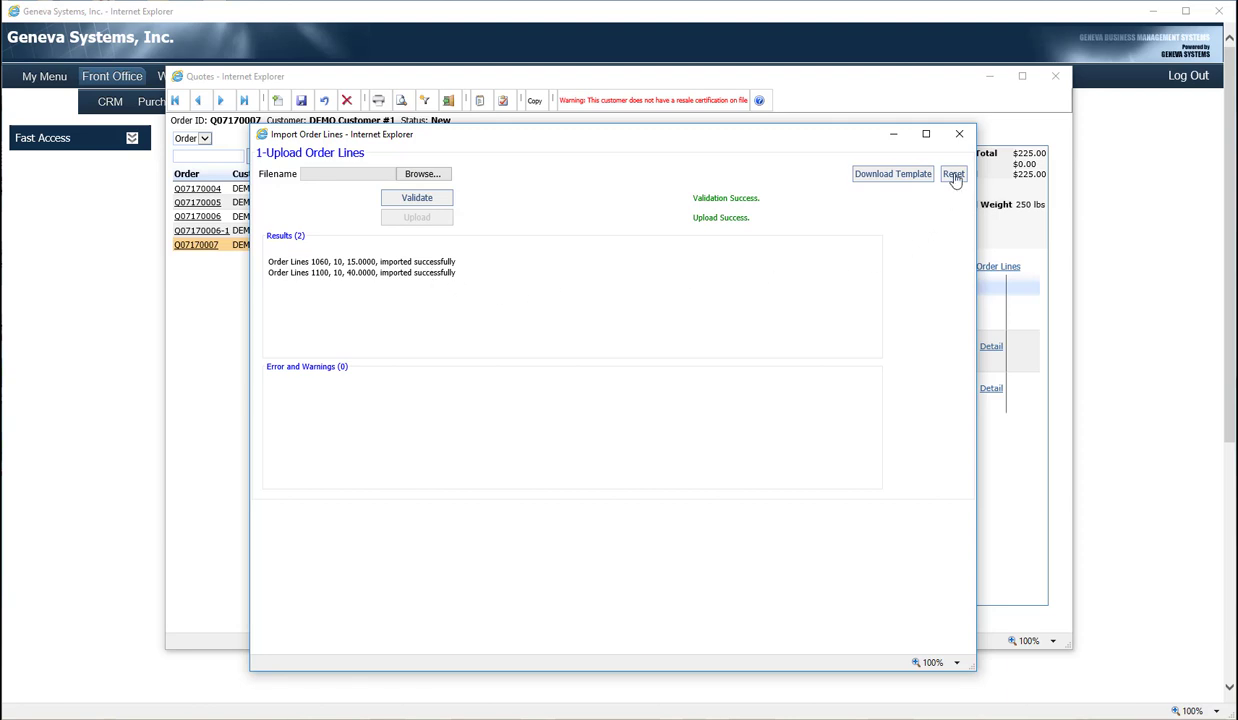
click(961, 137)
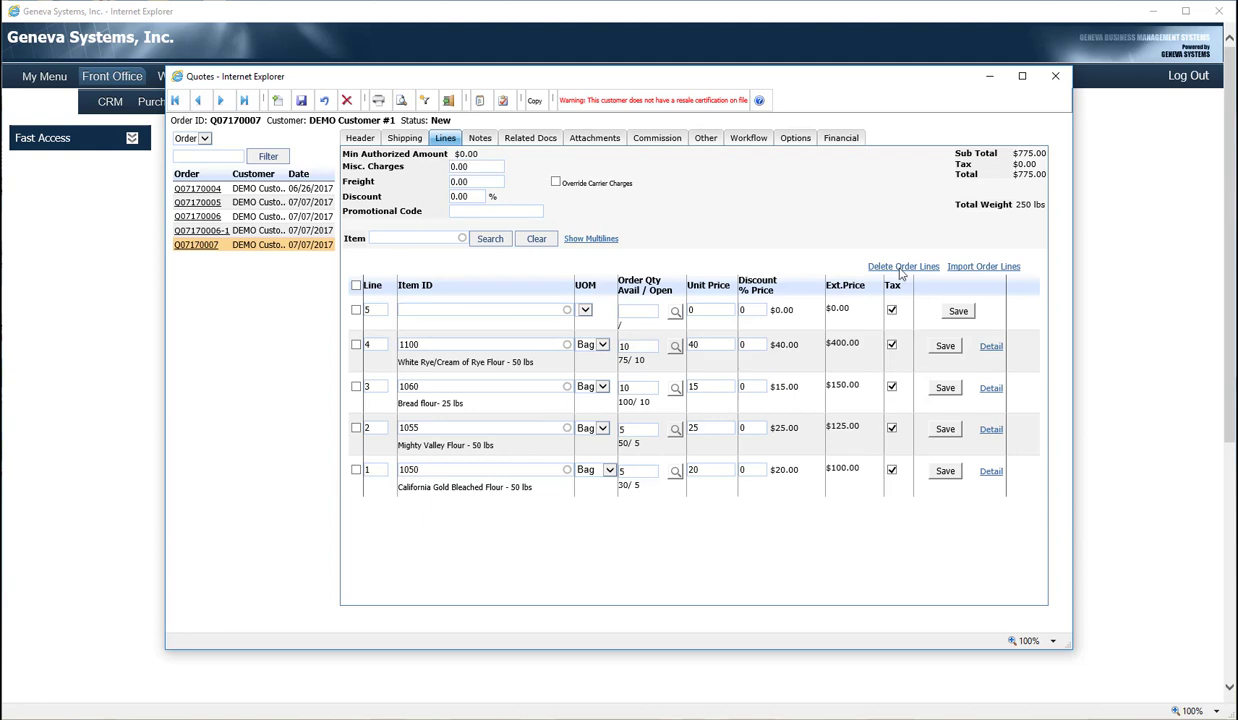
Submit the completed quote for approval
click(797, 138)
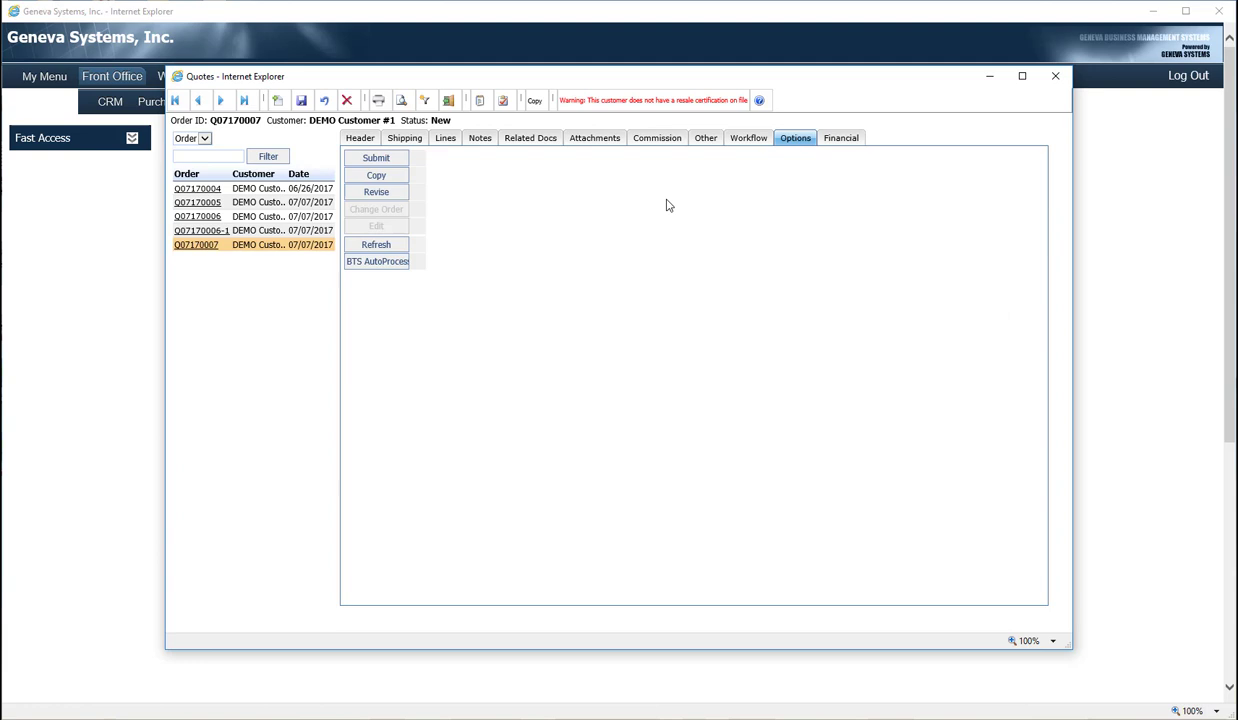
click(388, 159)
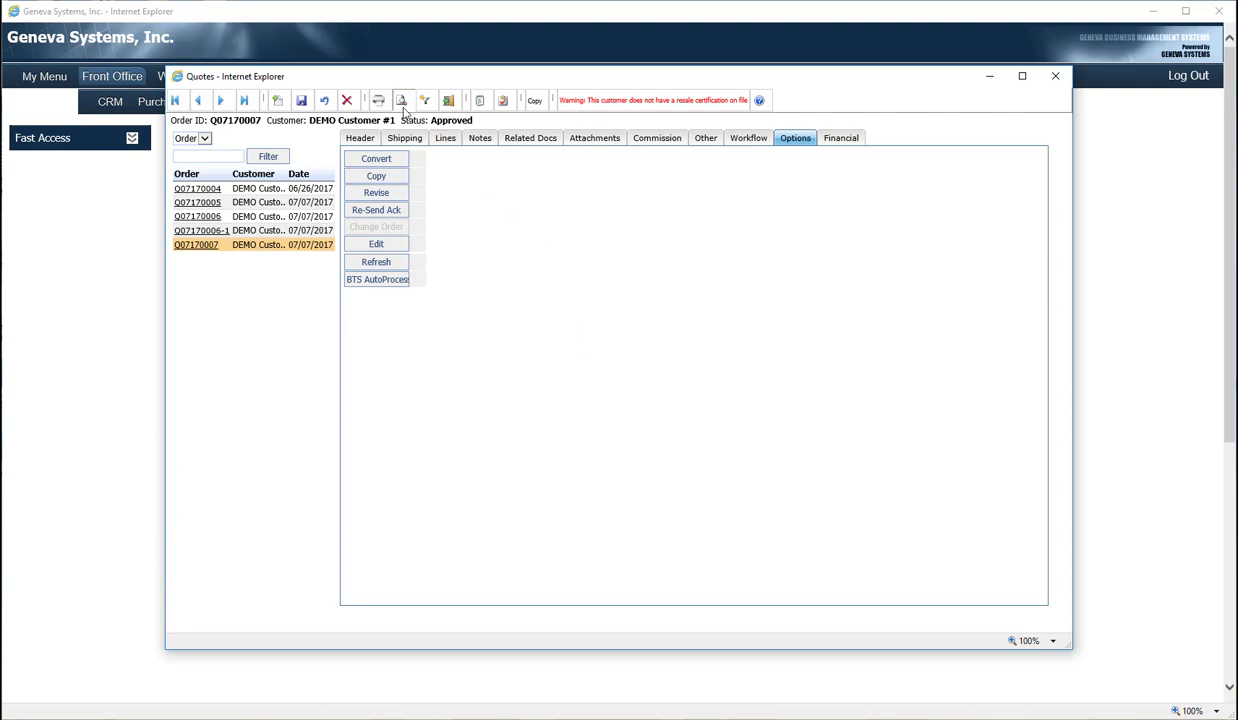
Preview the printable quote report in an enlarged window, zoomed out to show the whole page, and close it
click(379, 100)
click(533, 467)
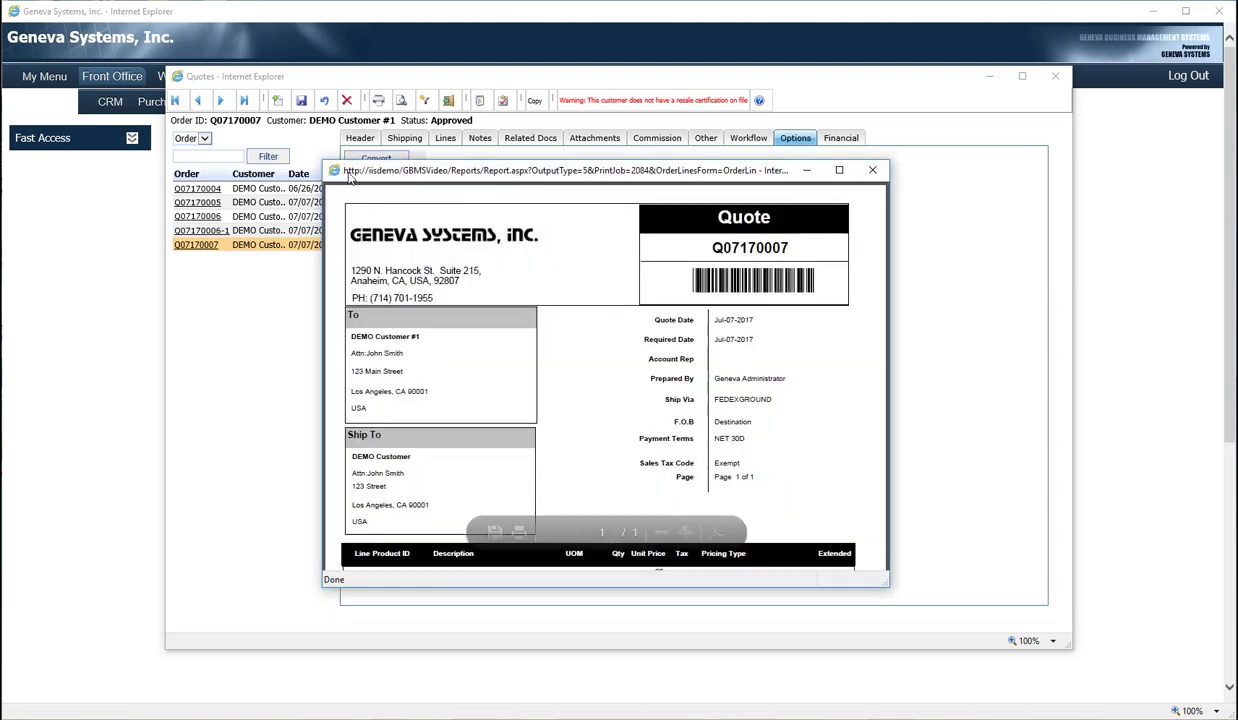
drag(342, 172, 244, 24)
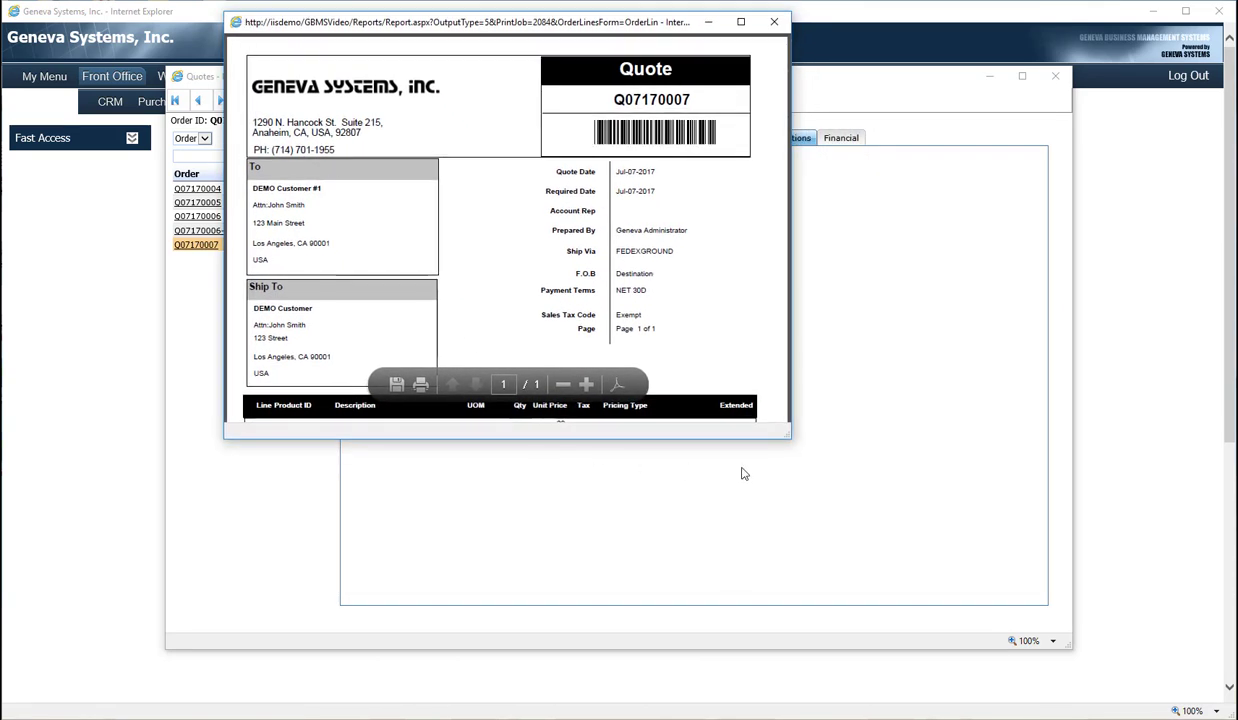
drag(789, 448, 1006, 697)
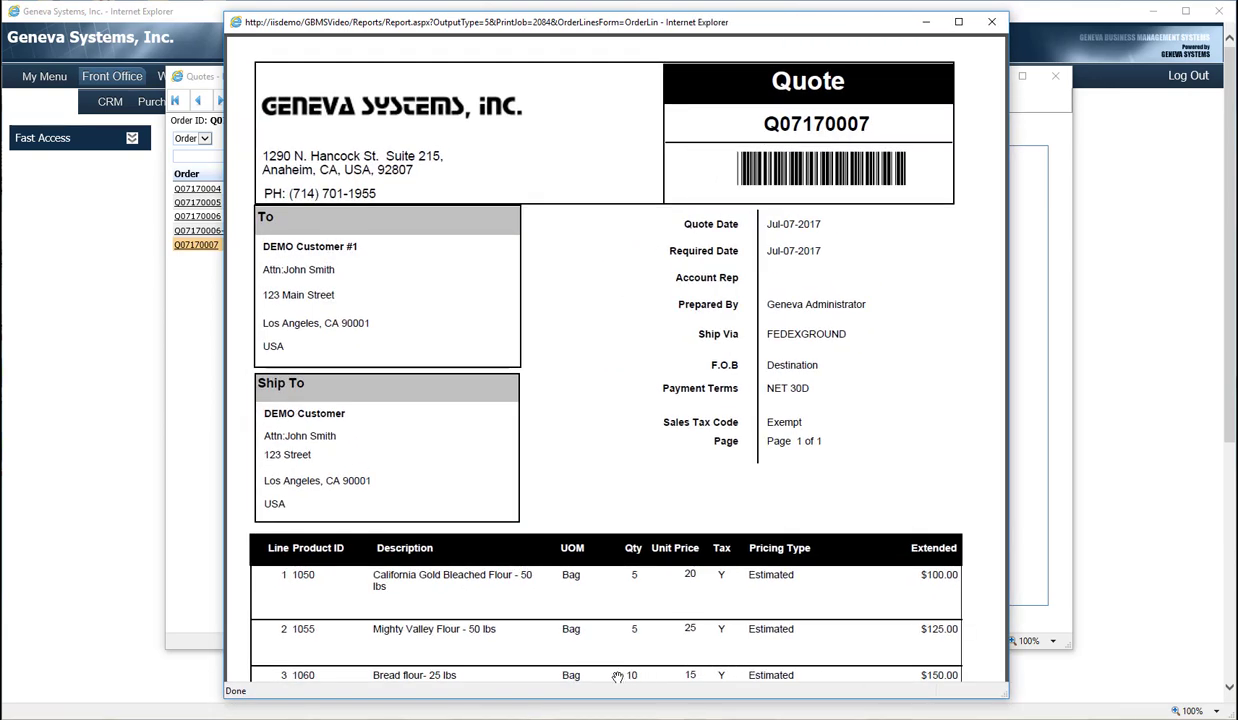
mouse_move(600, 657)
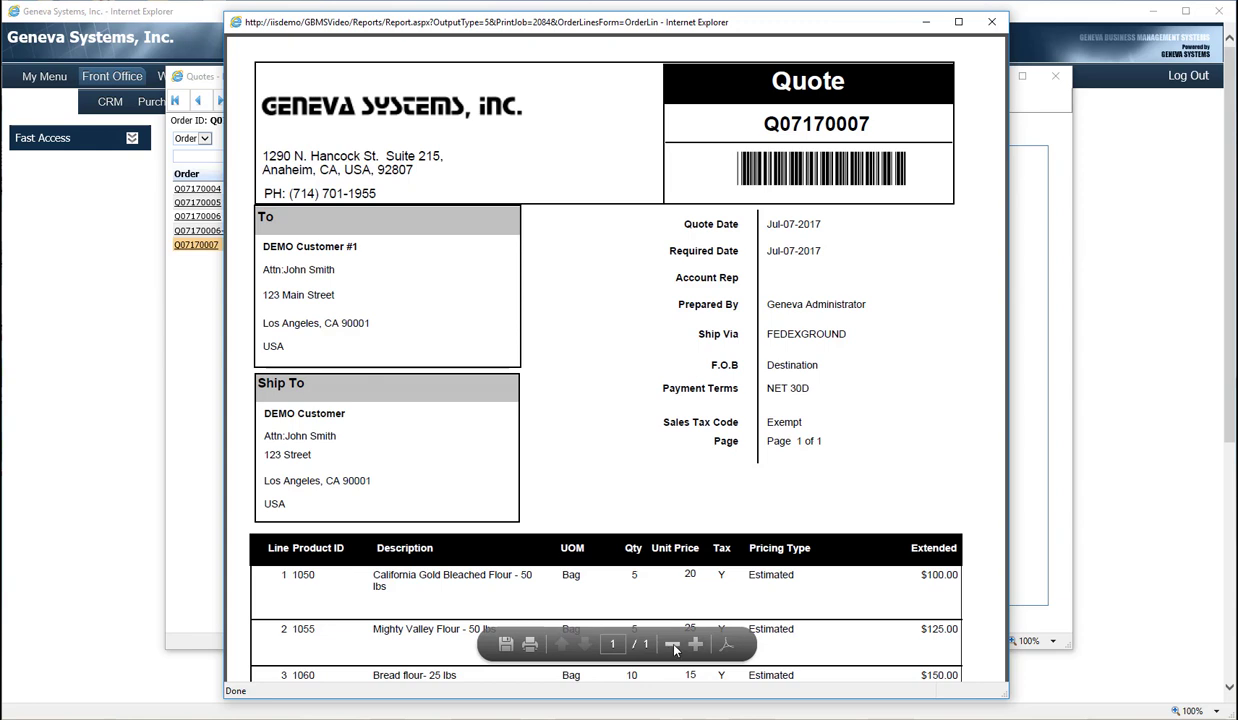
click(673, 645)
click(673, 645)
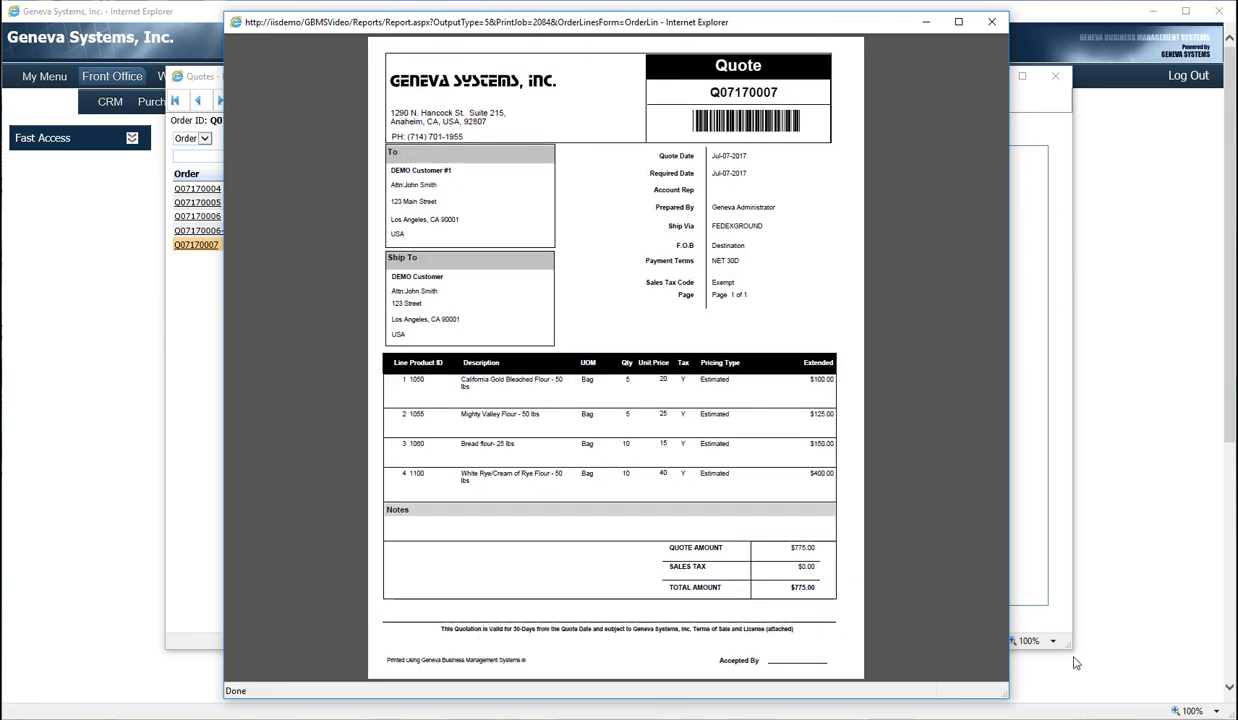
click(991, 22)
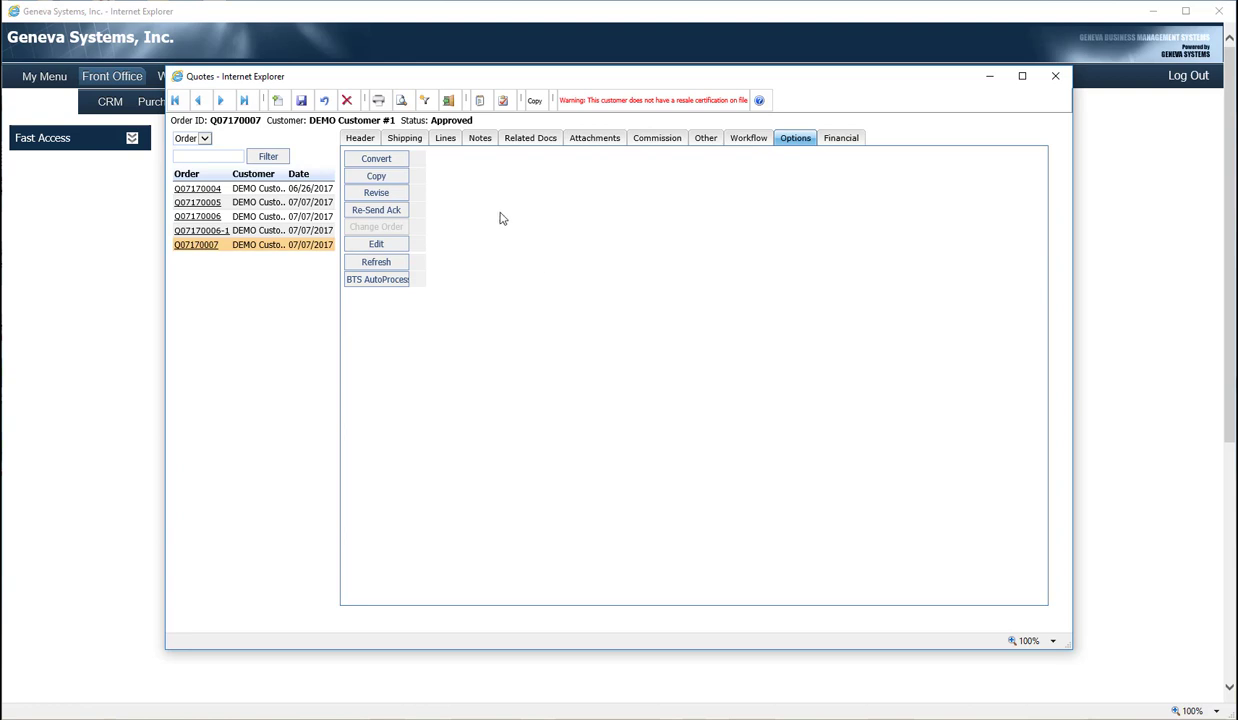
Create a revision of the approved quote and check the revision's order ID in its header information
click(376, 195)
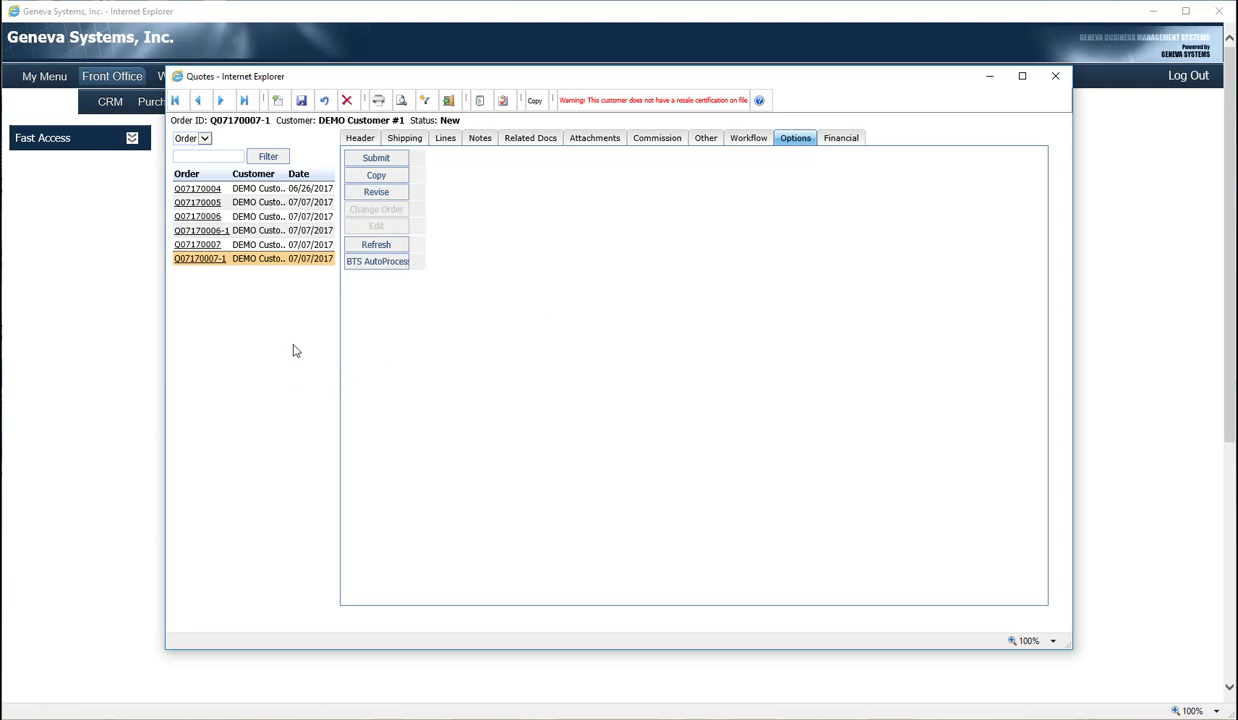
click(362, 139)
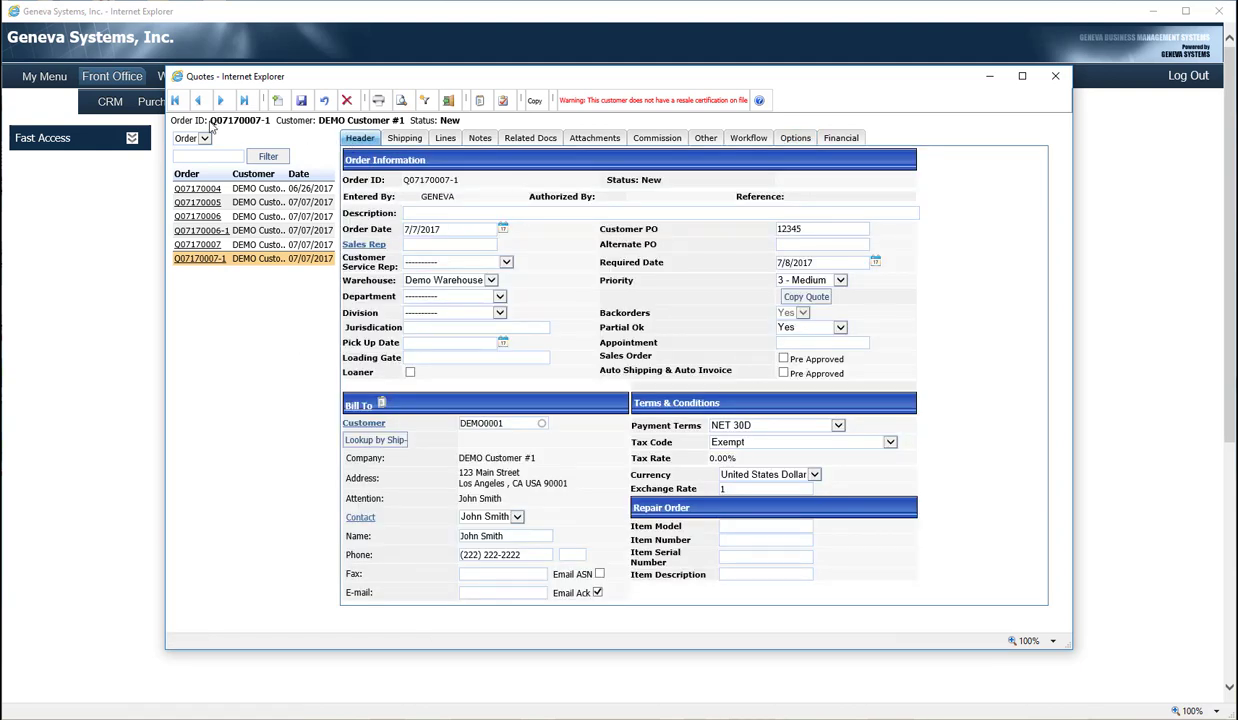
drag(210, 122, 268, 122)
drag(402, 180, 461, 178)
click(472, 181)
Set the unit price of item 1100, White Rye/Cream of Rye Flour - 50 lbs, to 35 and save the line
click(443, 140)
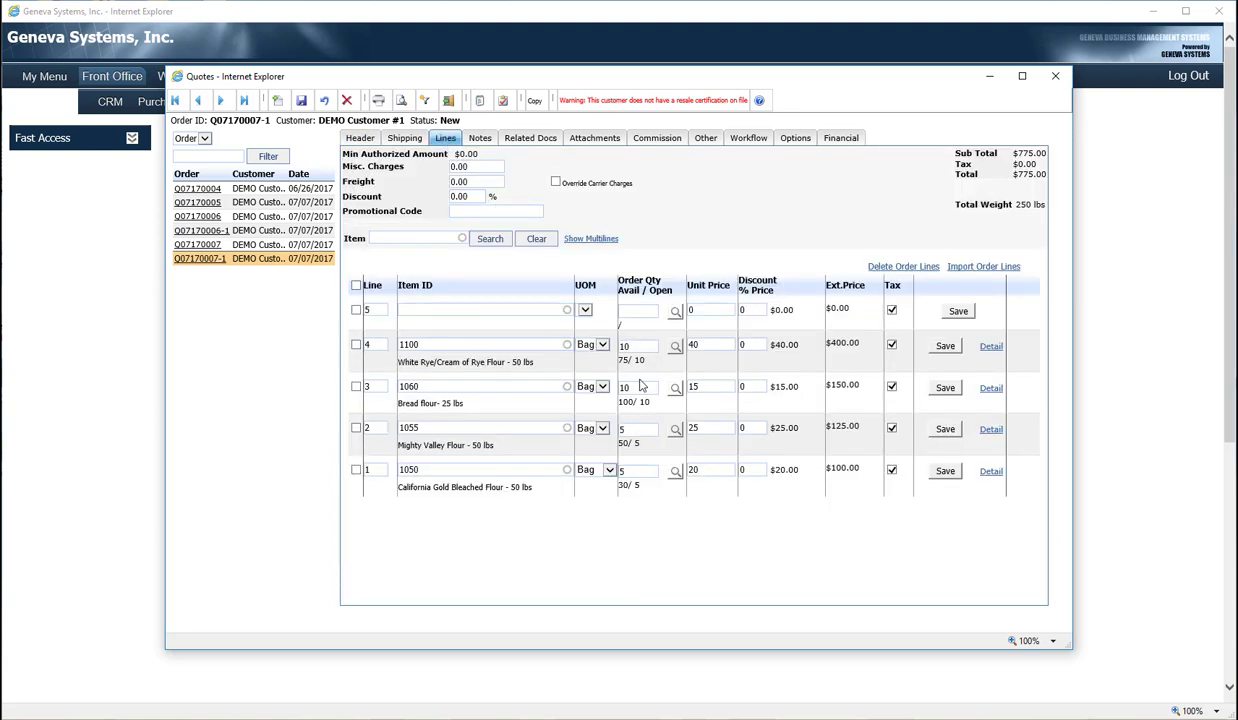
click(711, 344)
text(35)
click(926, 346)
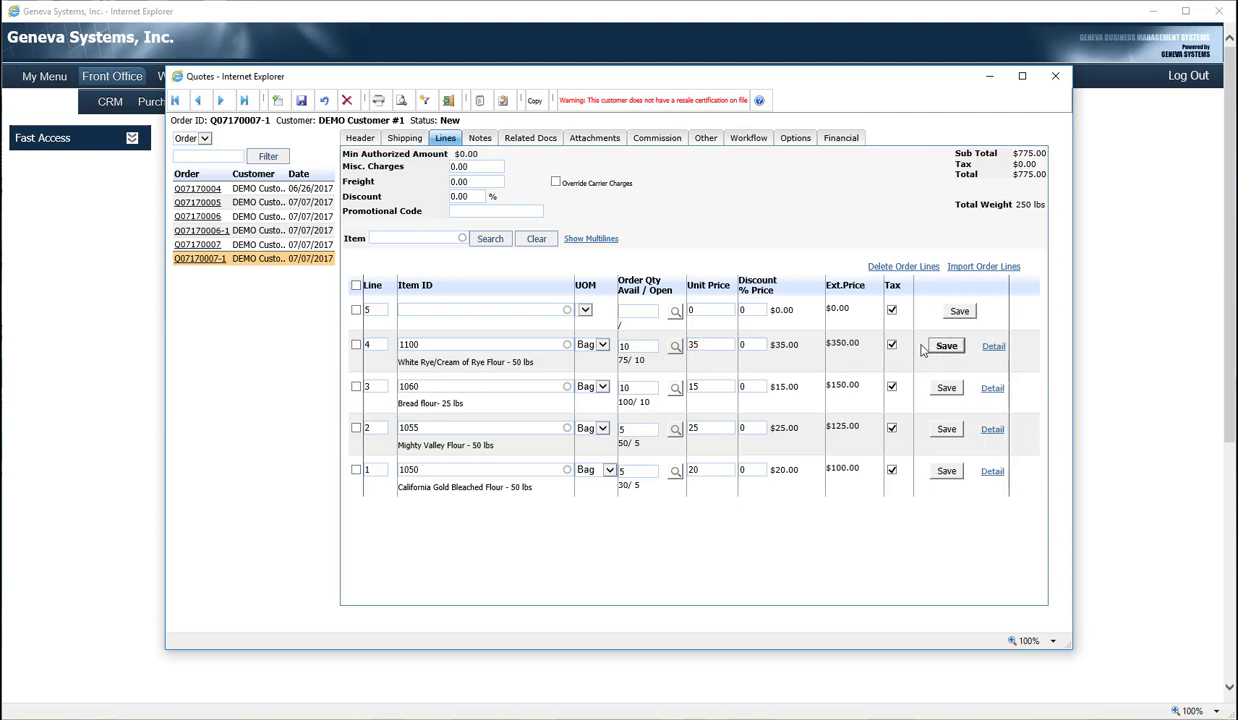
Submit the revised quote and approve it
click(785, 139)
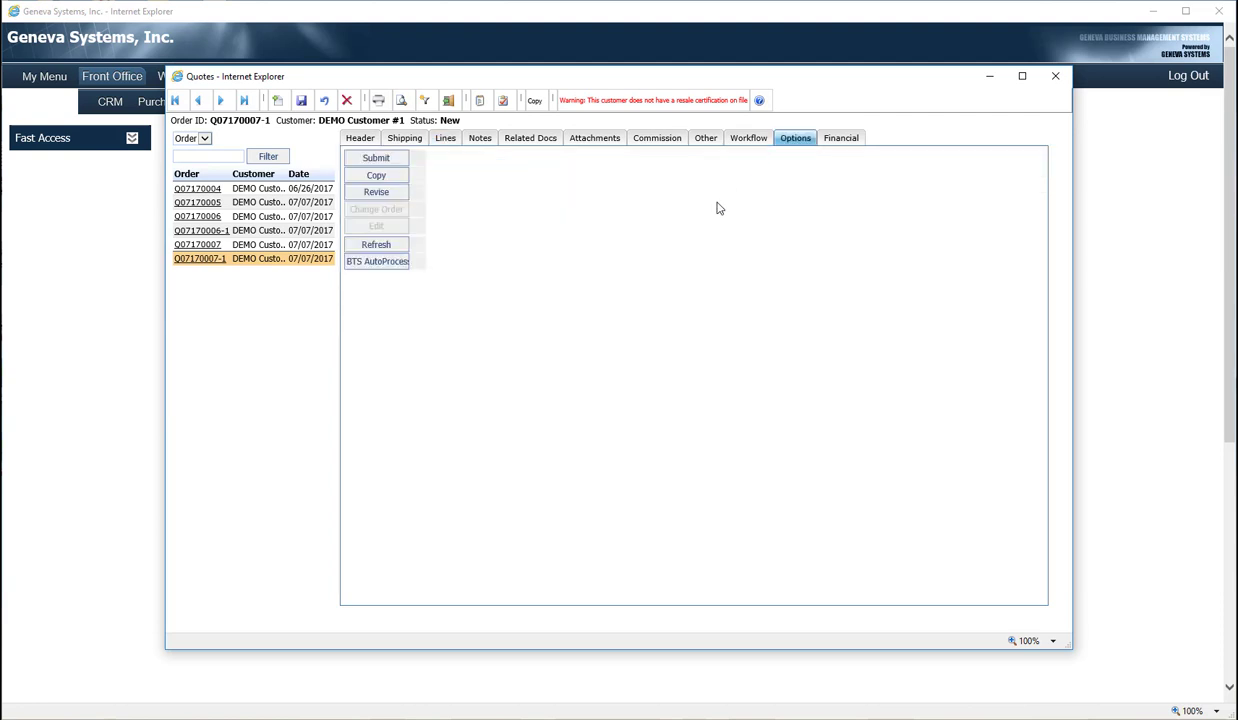
click(377, 160)
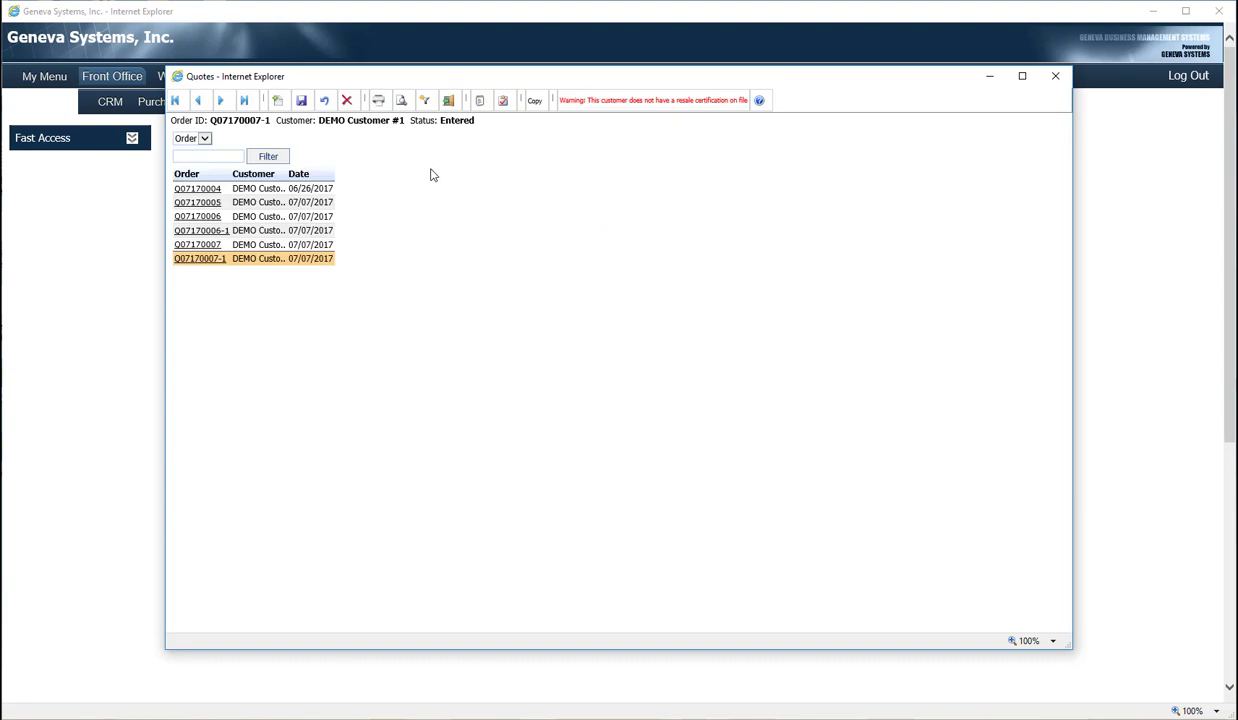
click(372, 160)
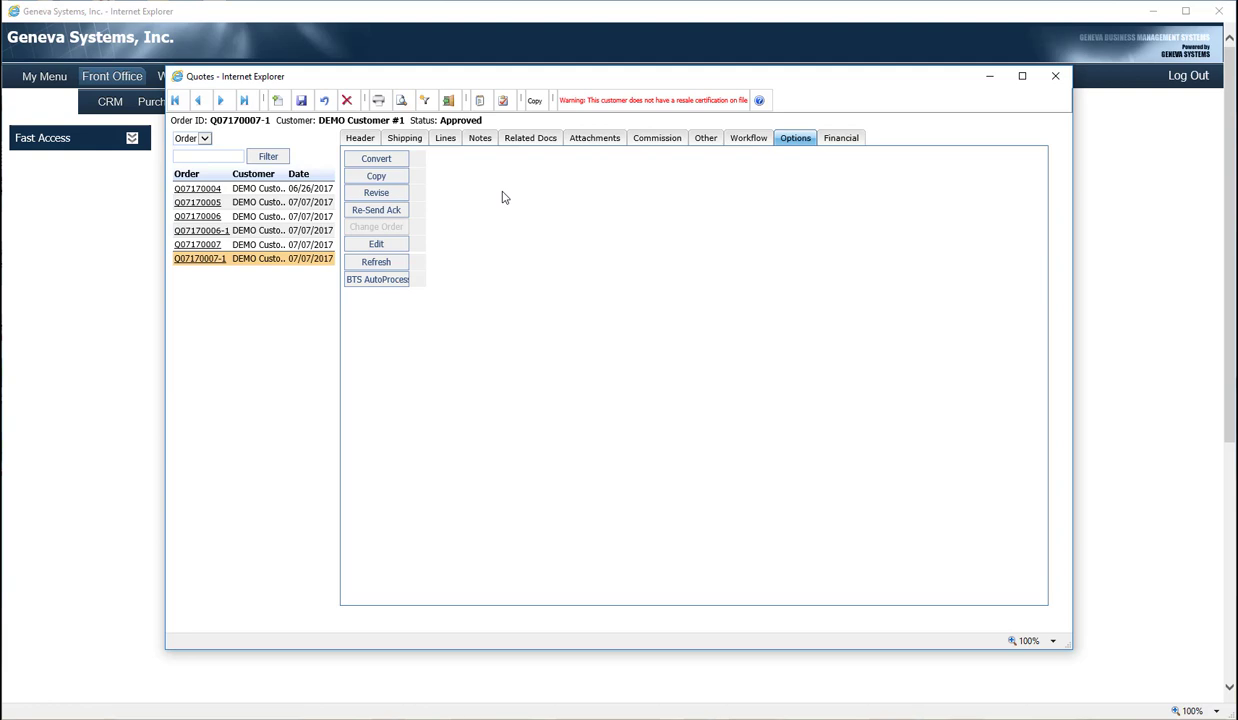
Convert the approved quote revision into a sales order and review the order's lines, related documents and header
click(391, 164)
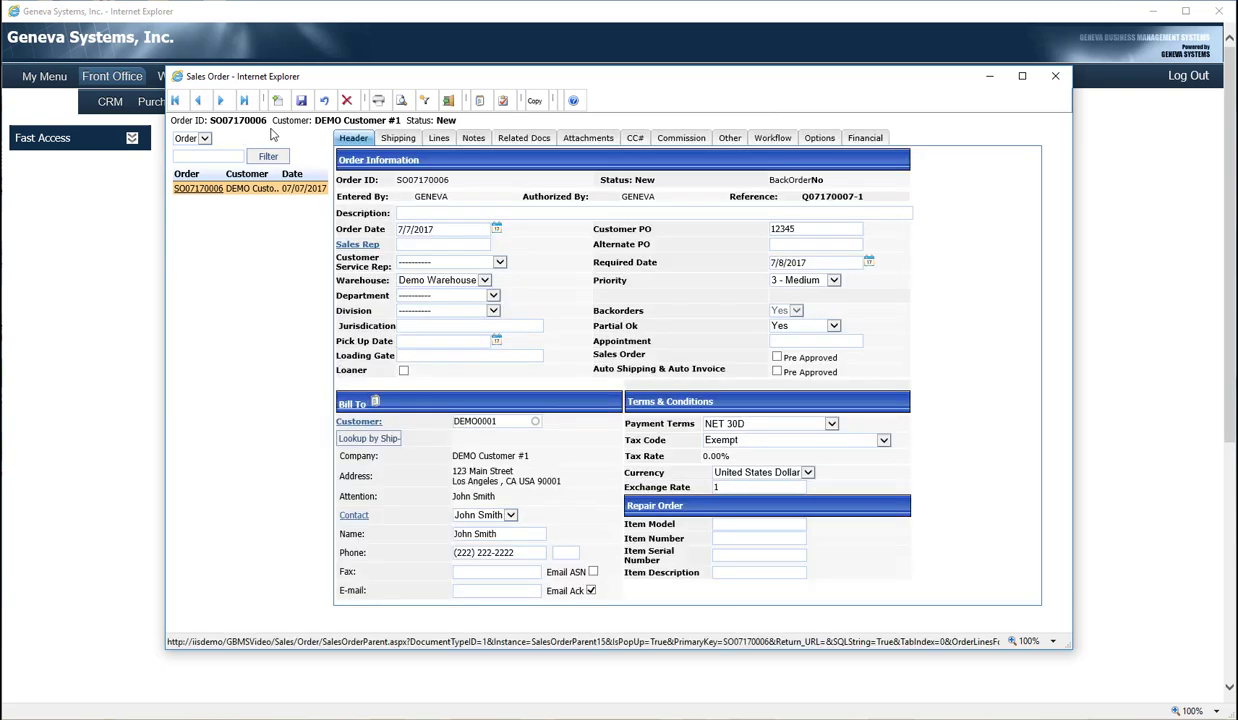
click(438, 139)
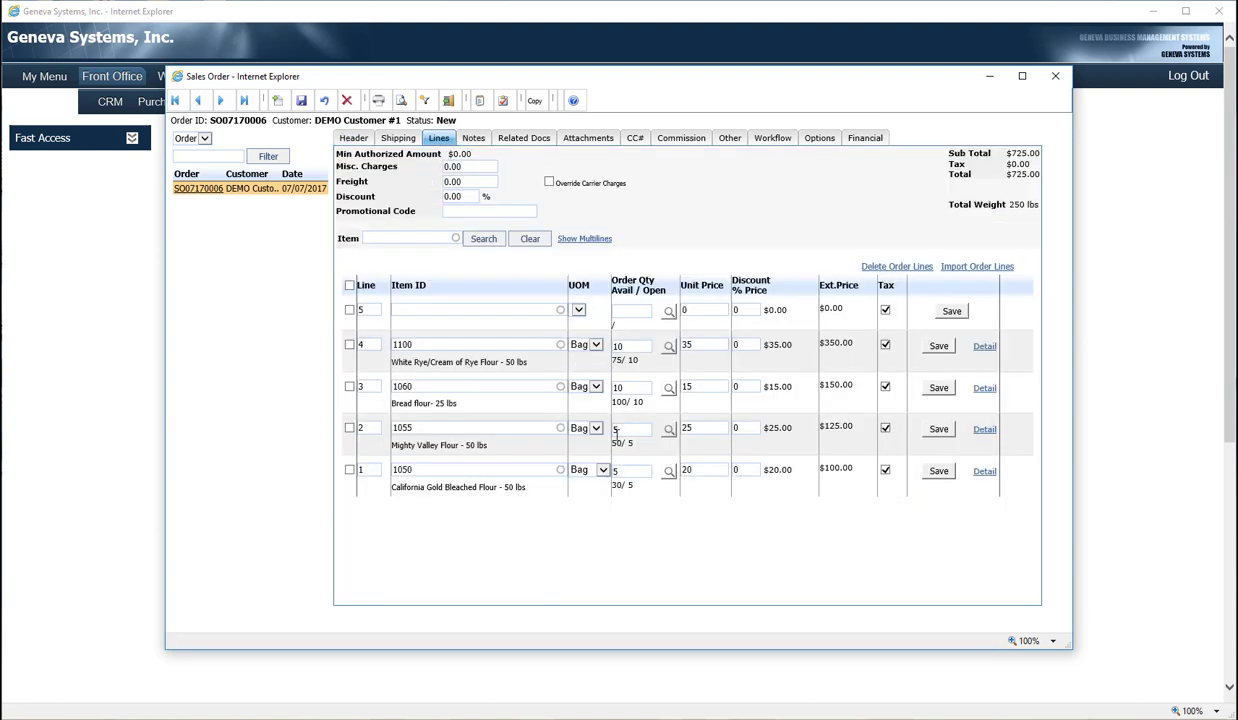
click(525, 140)
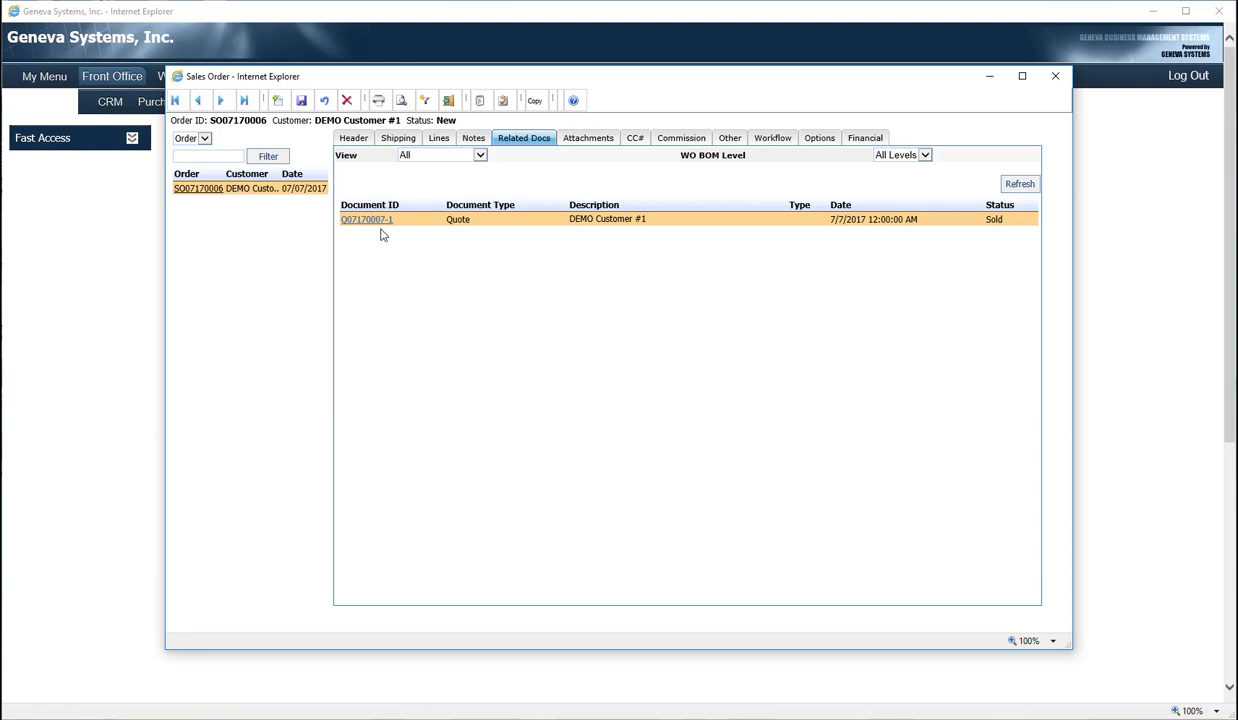
click(353, 138)
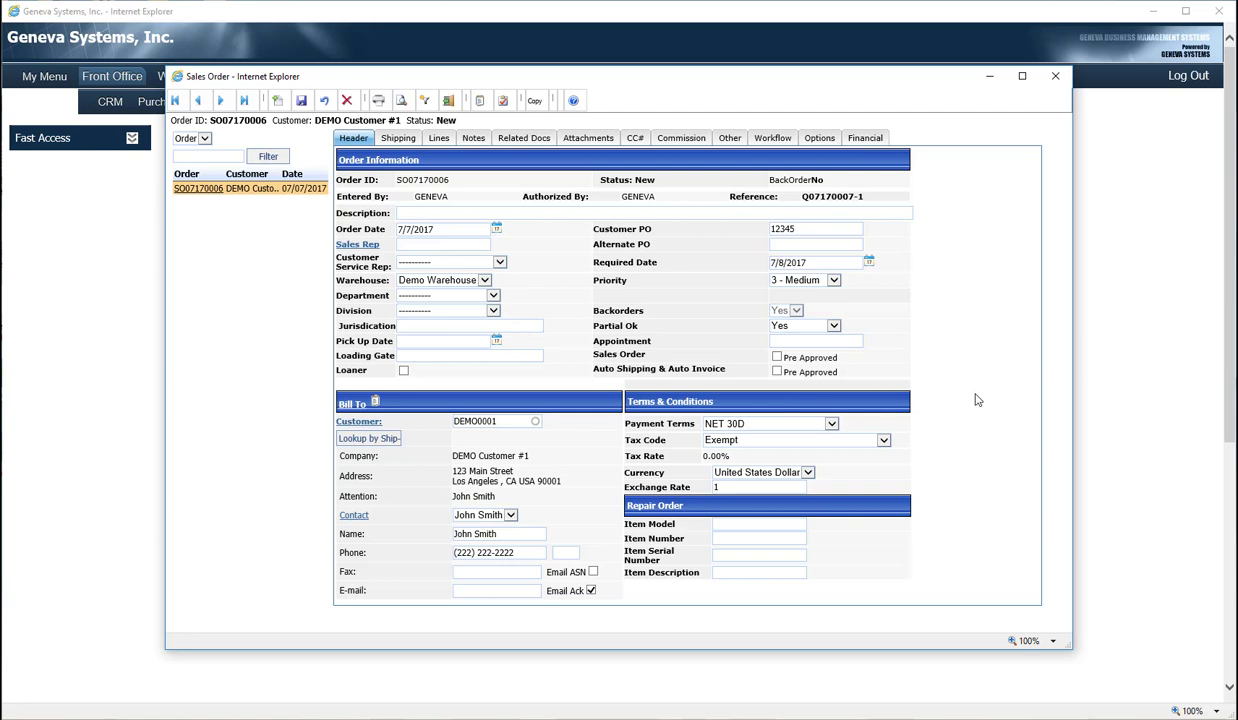